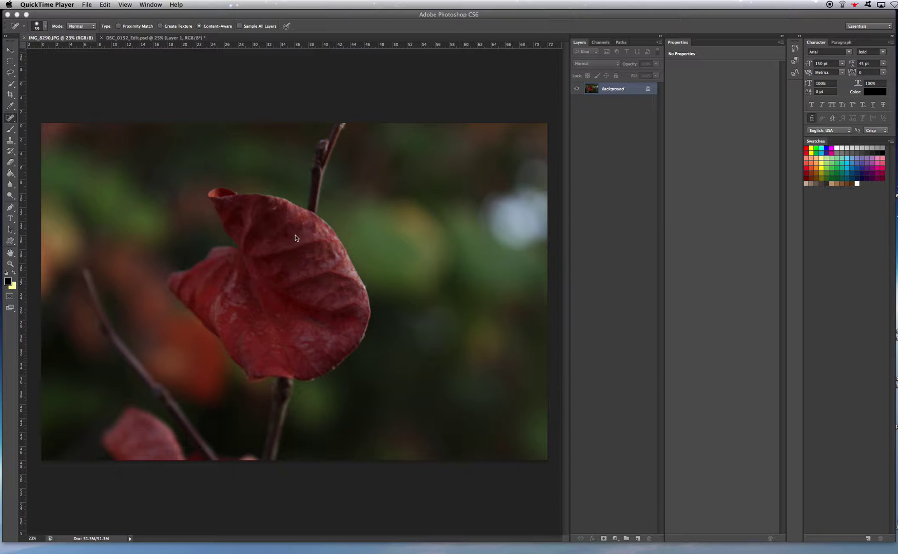
# View the open DSC_0152_Edit.psd portrait, and return to the IMG_8290.JPG leaf photo.
pyautogui.click(169, 41)
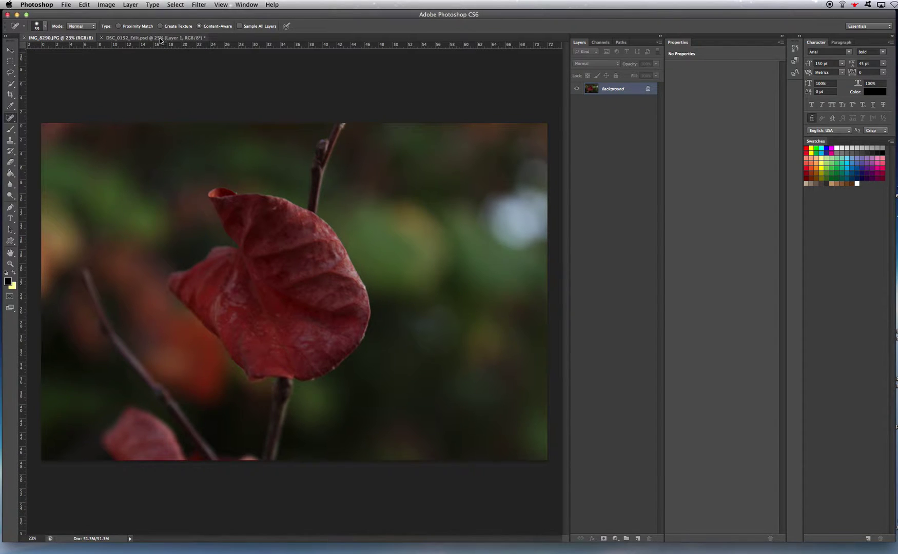
pyautogui.click(160, 39)
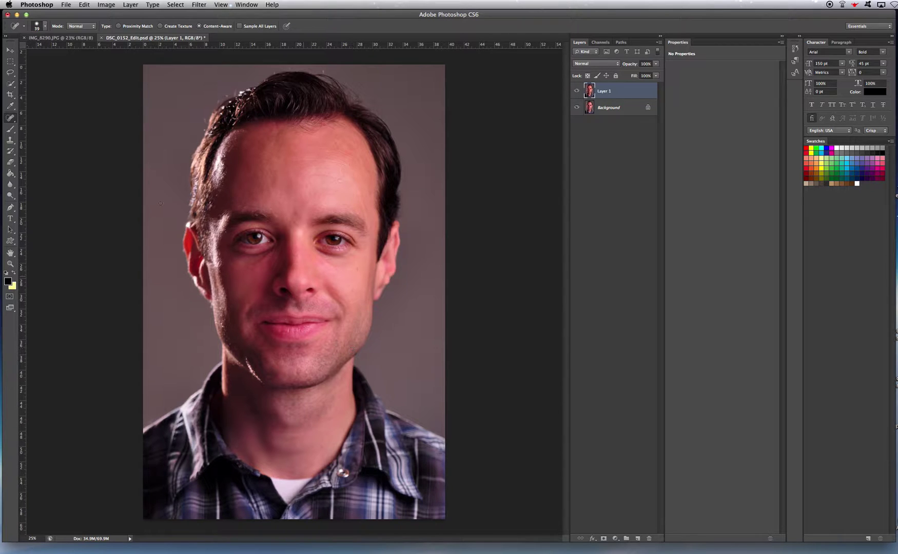
pyautogui.click(63, 39)
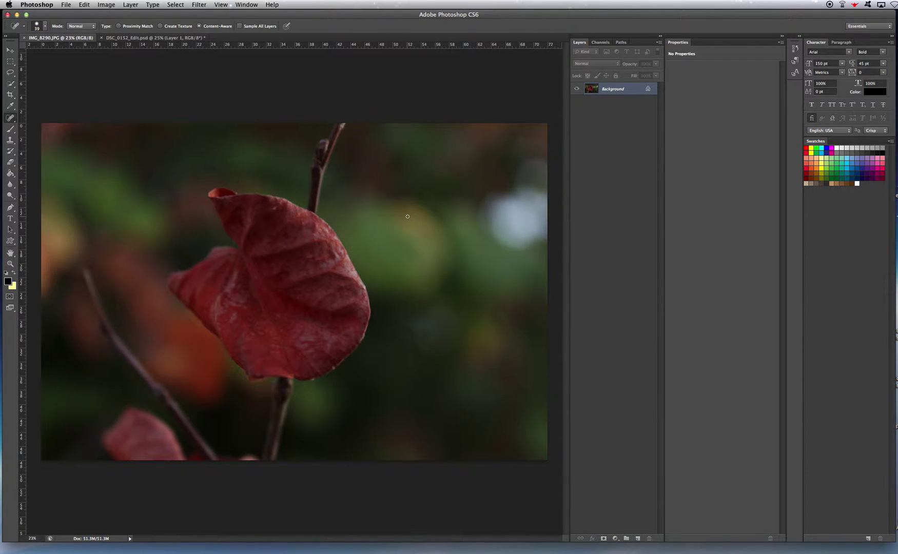
# Copy the entire leaf photo, paste it as a new layer above the background, and deselect the layers.
pyautogui.press('super+a')
pyautogui.press('super+c')
pyautogui.press('super+v')
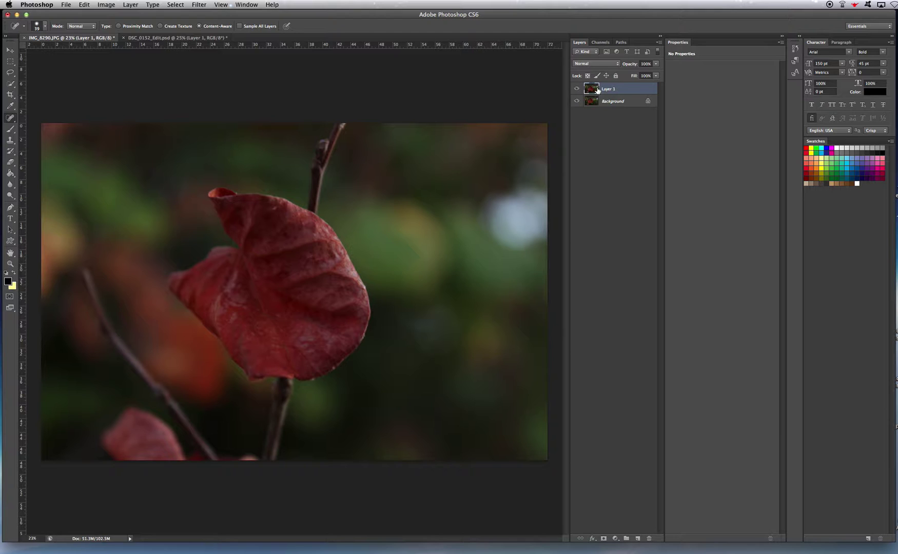
pyautogui.click(591, 150)
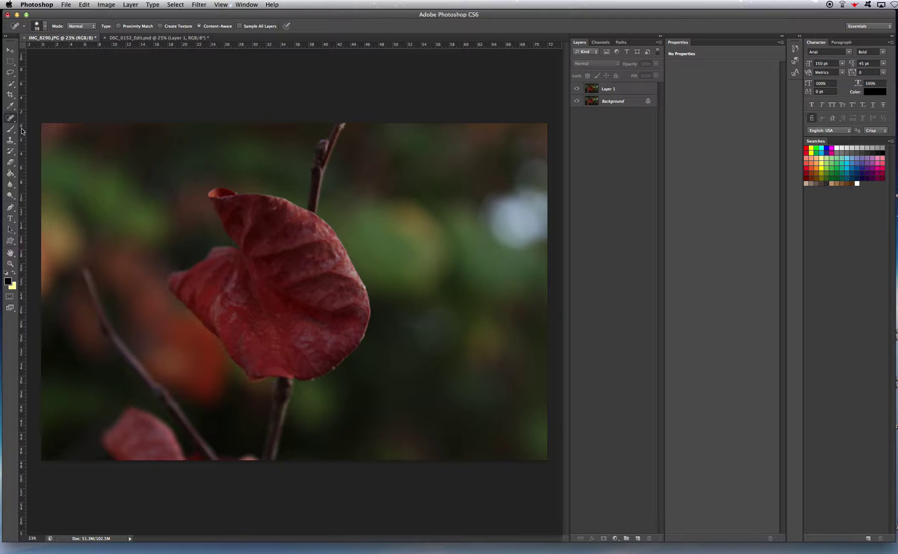
# Crop the leaf photo to a 1 x 1 square, shifting the image so the crop includes more of its left side.
pyautogui.click(10, 95)
pyautogui.click(83, 25)
pyautogui.write('1')
pyautogui.press('Tab')
pyautogui.write('1')
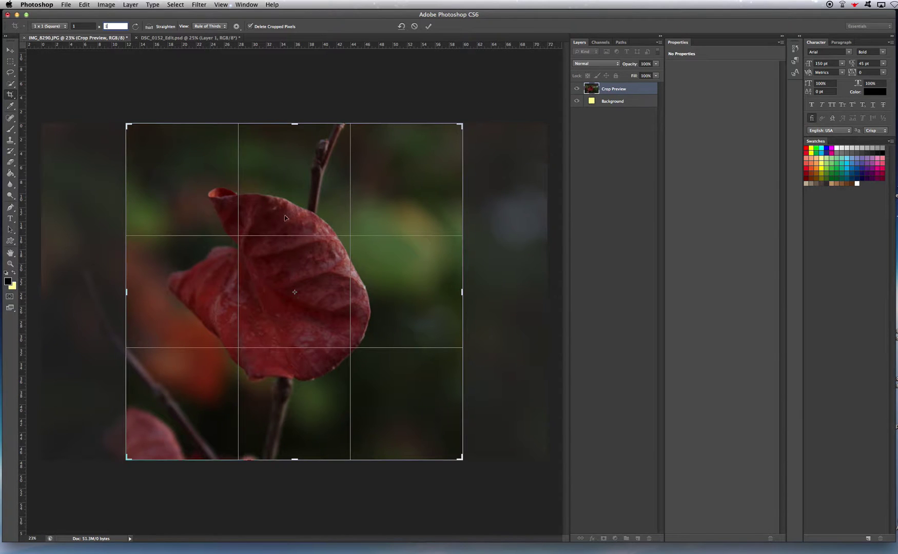
pyautogui.moveTo(301, 214); pyautogui.dragTo(352, 211)
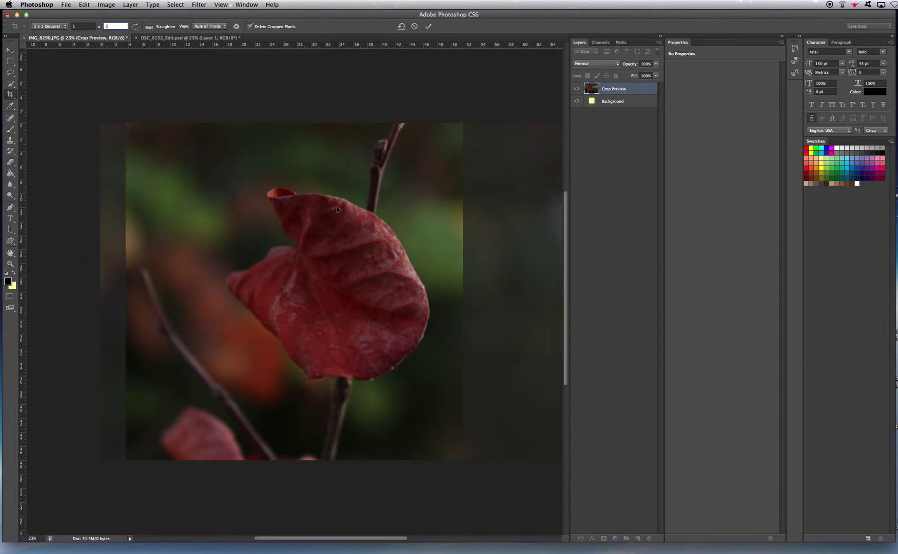
pyautogui.press('Return')
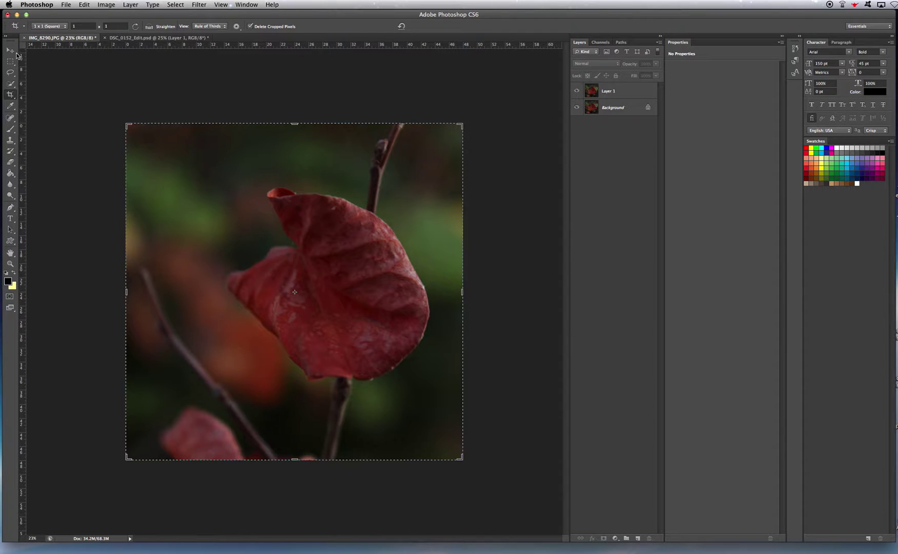
# Activate the Move tool and select Layer 1, the pasted copy of the leaf photo.
pyautogui.click(10, 50)
pyautogui.click(84, 4)
pyautogui.moveTo(106, 4)
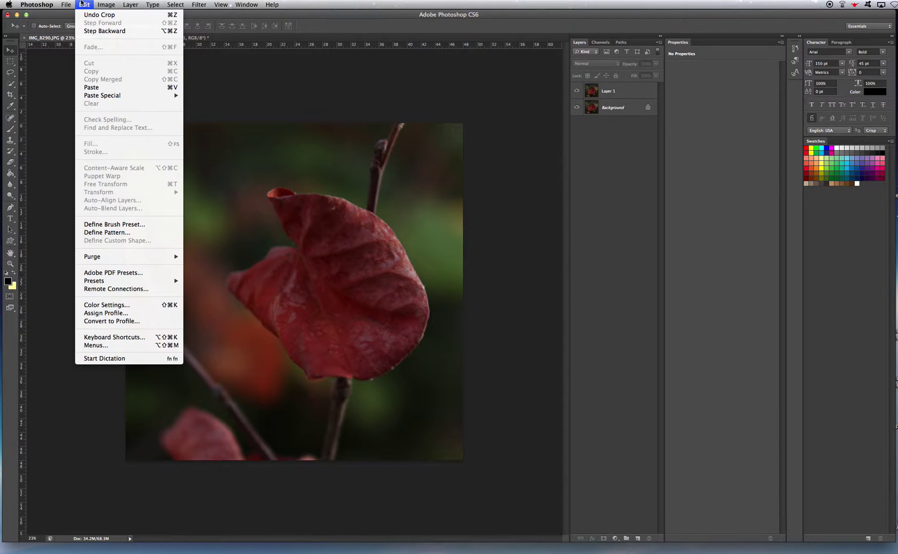
pyautogui.click(641, 88)
pyautogui.click(621, 92)
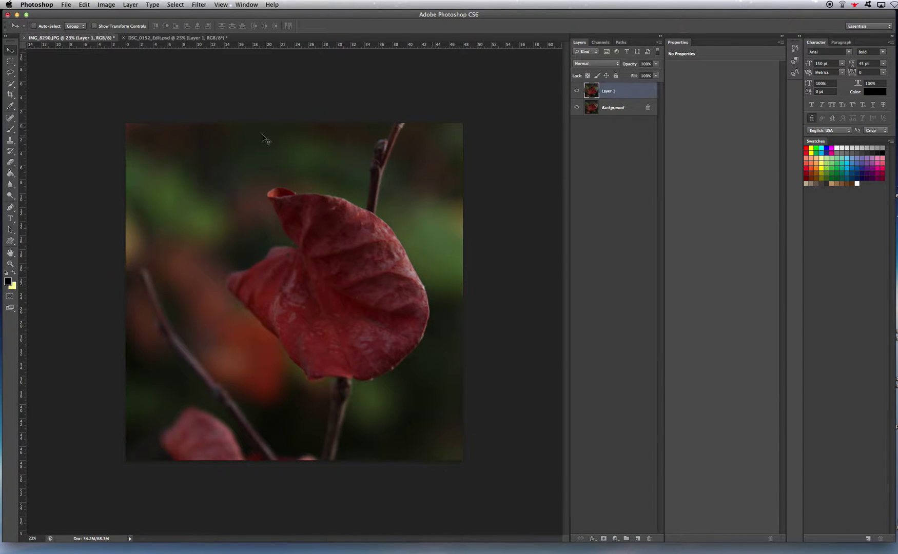
pyautogui.click(83, 4)
pyautogui.moveTo(107, 4)
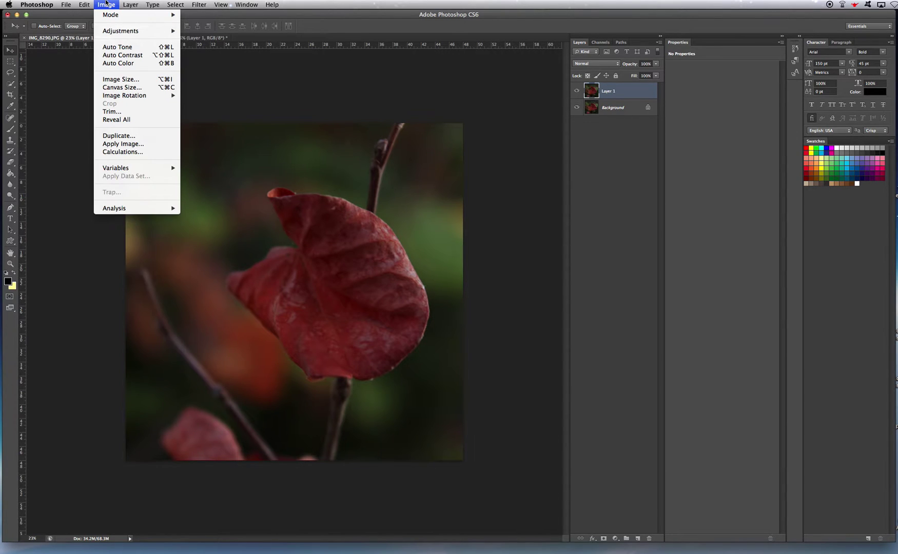
pyautogui.moveTo(113, 31)
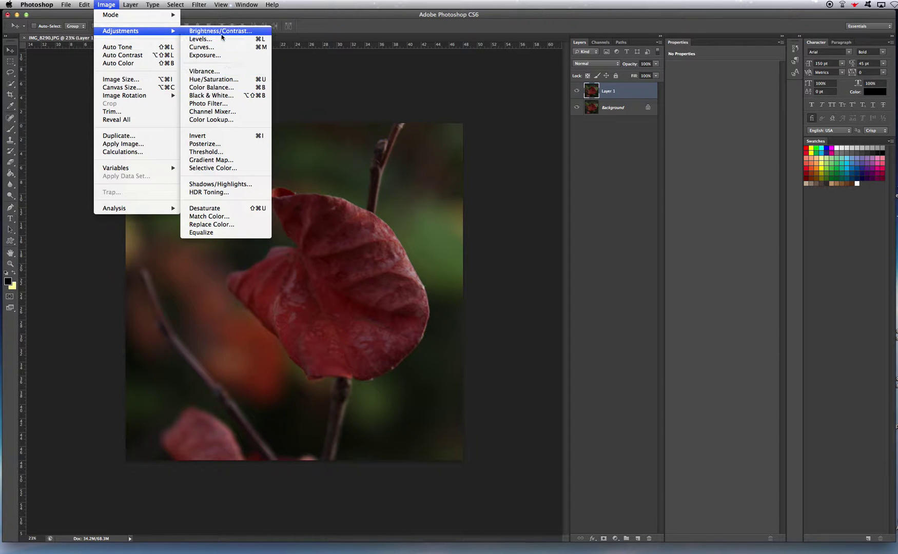
pyautogui.click(527, 172)
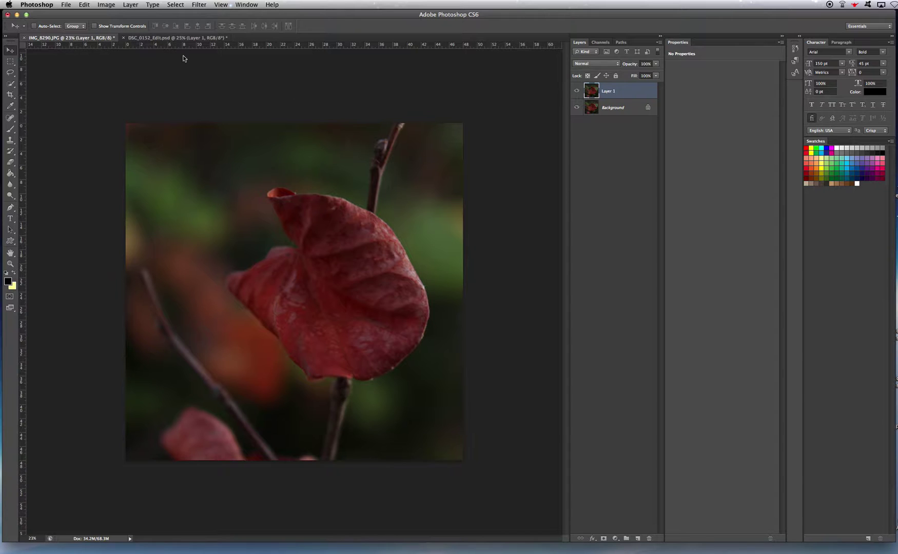
# Add a Levels adjustment layer above Layer 1.
pyautogui.click(616, 538)
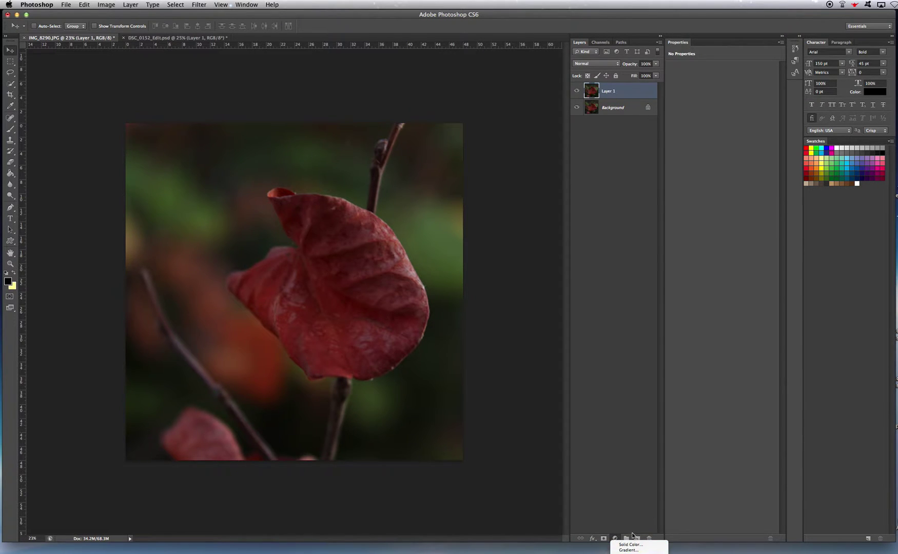
pyautogui.scroll(-5, 635, 544)
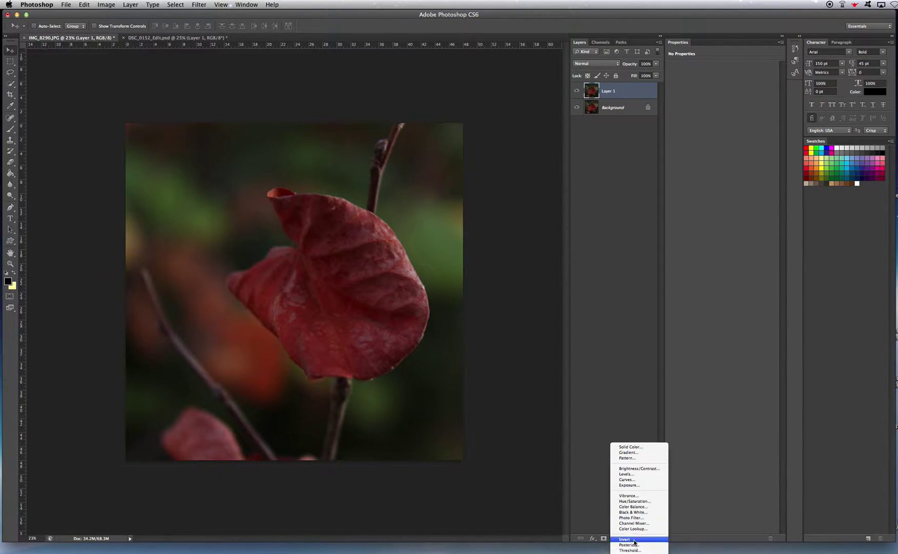
pyautogui.click(637, 477)
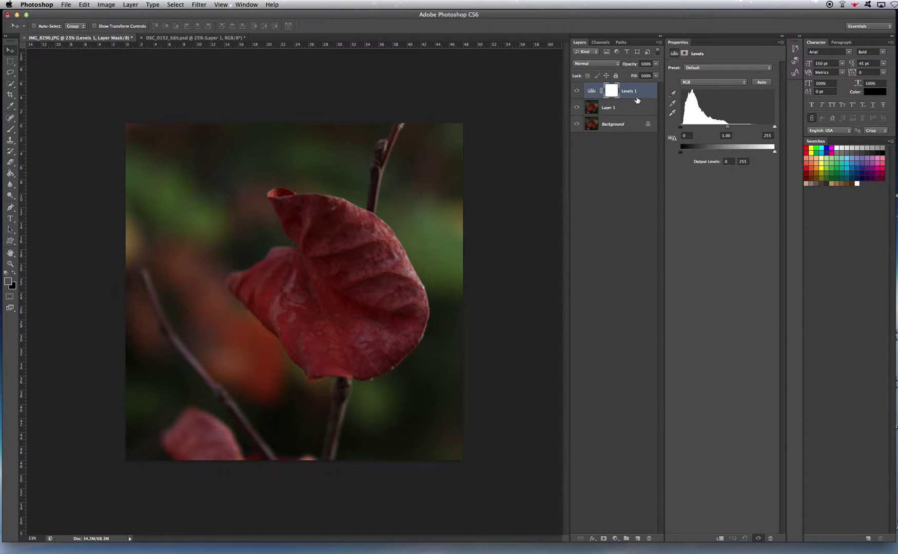
# Try a Levels white input of 157, compare the photo with the adjustment hidden and shown, and return the white input to 255.
pyautogui.click(577, 91)
pyautogui.click(576, 91)
pyautogui.moveTo(758, 126); pyautogui.dragTo(739, 128)
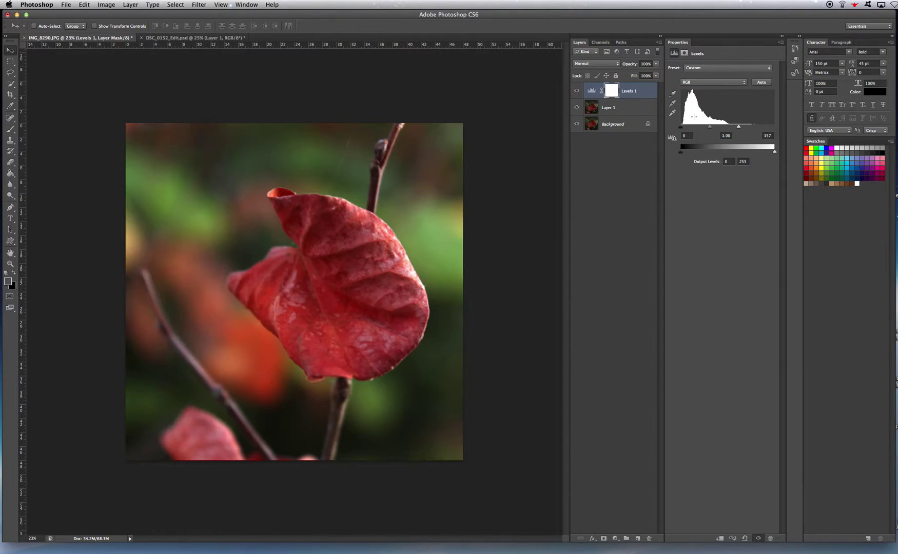
pyautogui.click(577, 90)
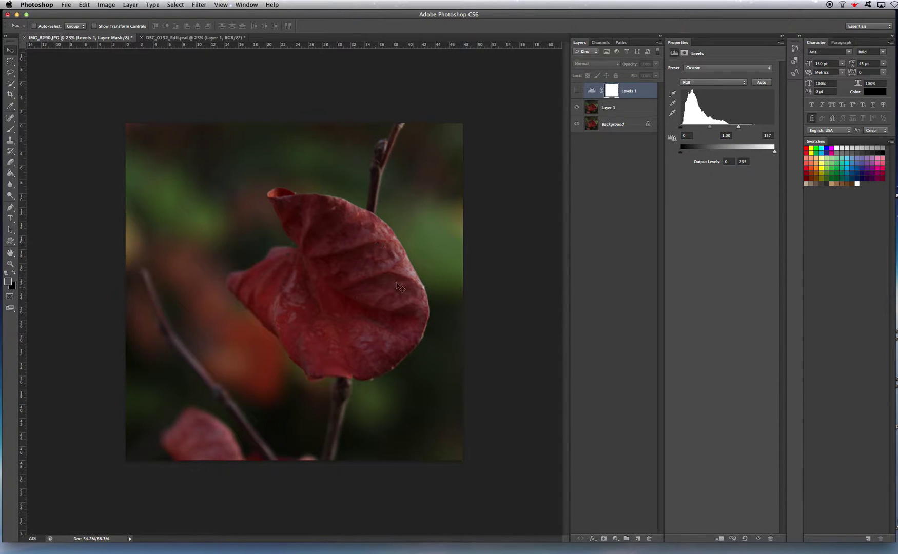
pyautogui.click(576, 91)
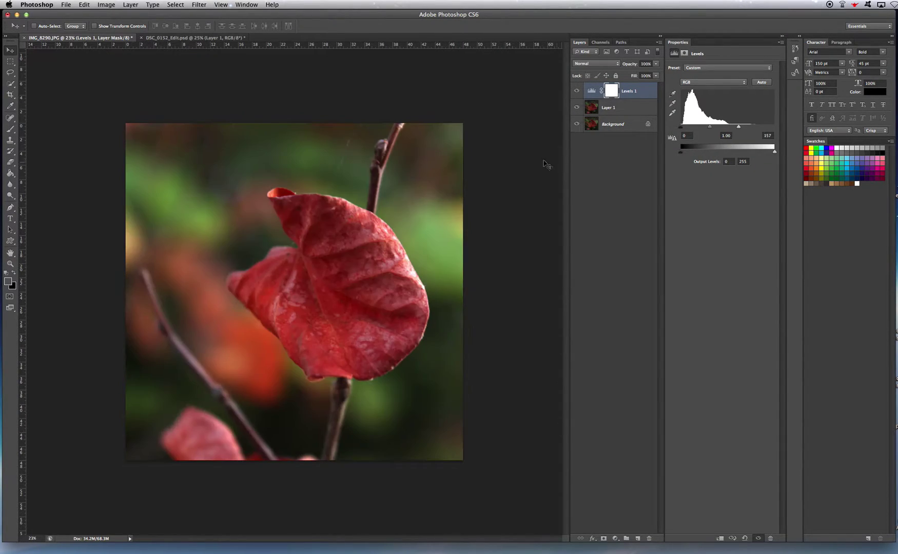
pyautogui.moveTo(739, 127); pyautogui.dragTo(808, 129)
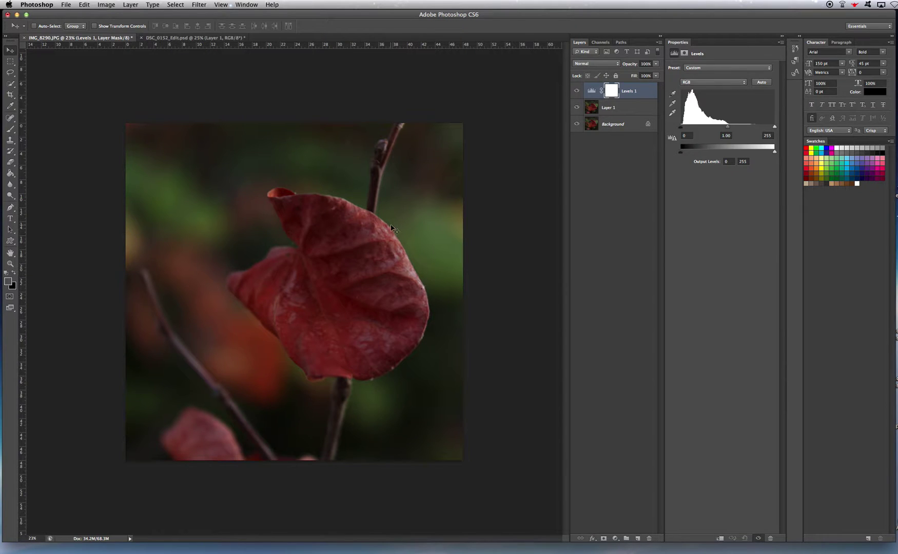
# Enlarge the view of the leaf photo to 30%.
pyautogui.click(40, 538)
pyautogui.write('25')
pyautogui.press('Return')
pyautogui.click(40, 538)
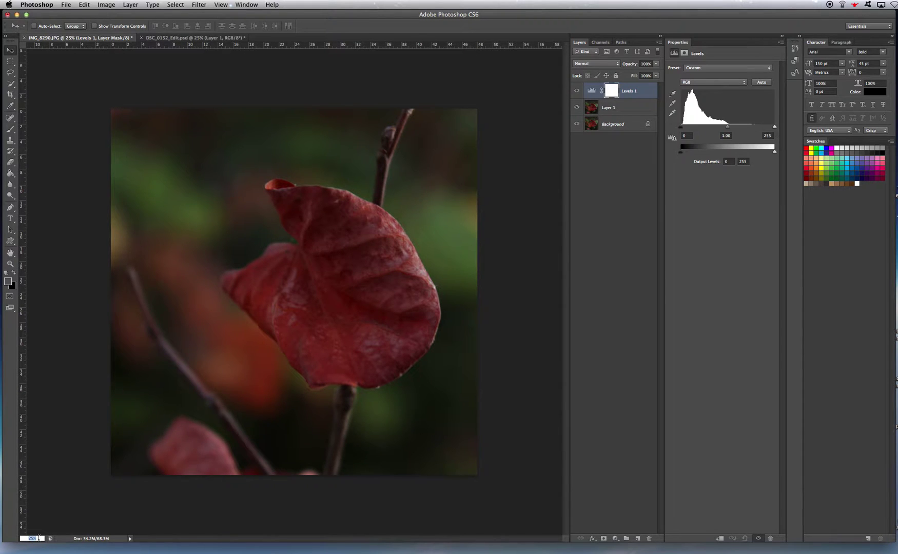
pyautogui.press('Return')
pyautogui.click(42, 538)
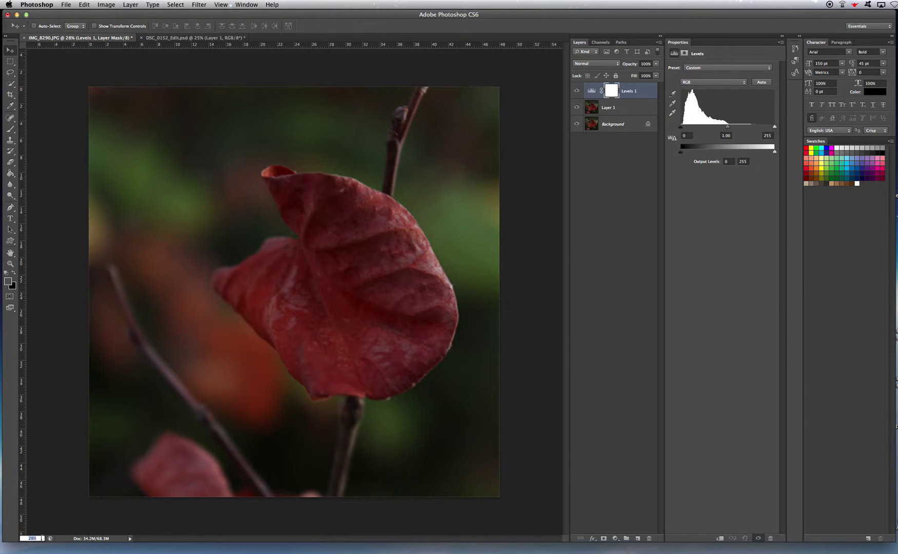
pyautogui.press('Return')
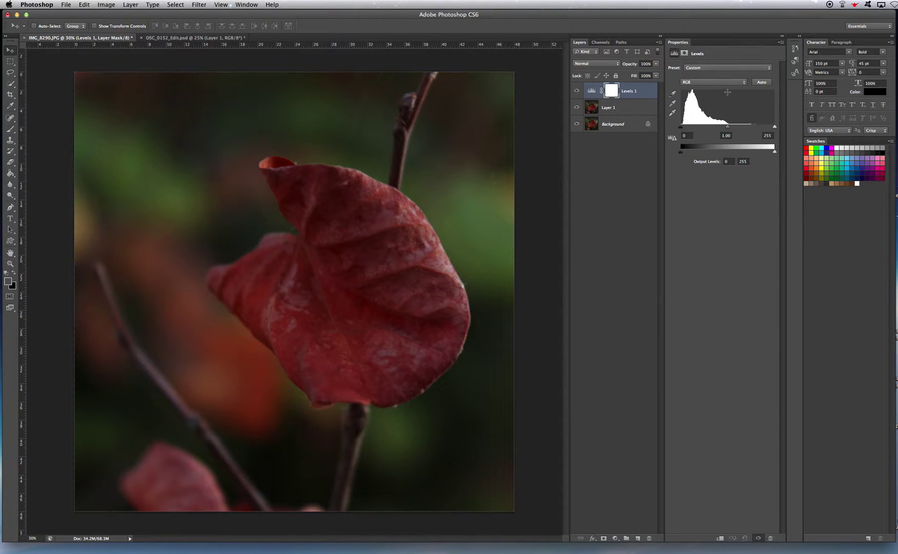
# Brighten the leaf photo with Levels inputs of 5 for black, 1.16 for midtones and 150 for white, and deselect the layer.
pyautogui.moveTo(729, 92); pyautogui.dragTo(778, 115)
pyautogui.moveTo(774, 127); pyautogui.dragTo(754, 128)
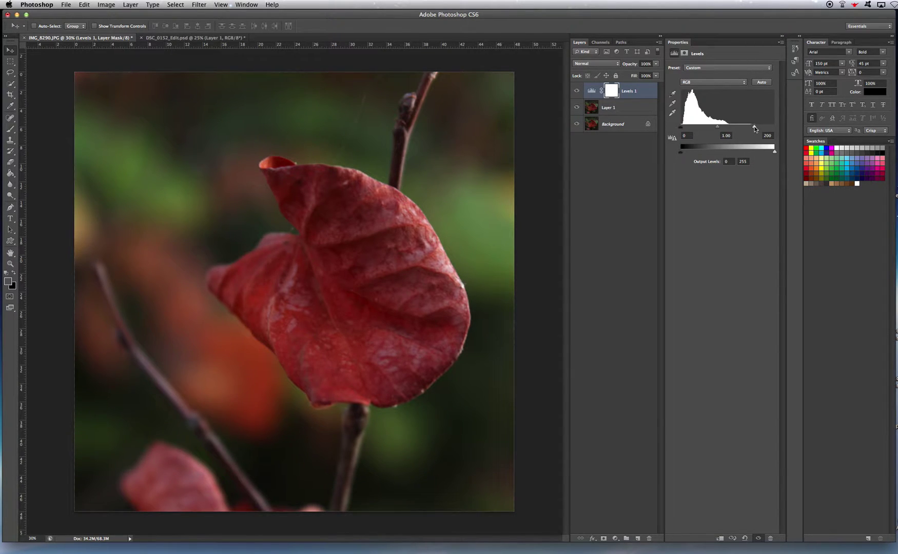
pyautogui.moveTo(755, 129); pyautogui.dragTo(724, 128)
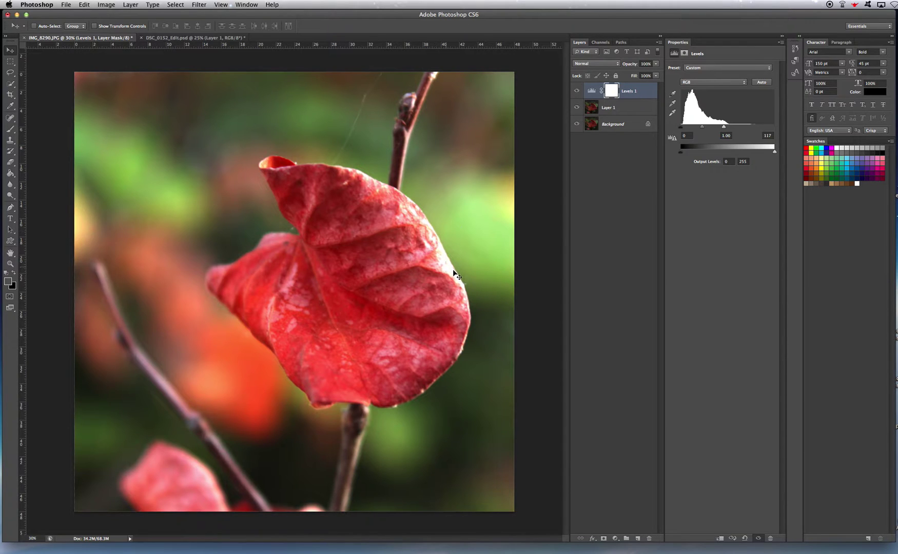
pyautogui.moveTo(725, 129); pyautogui.dragTo(736, 129)
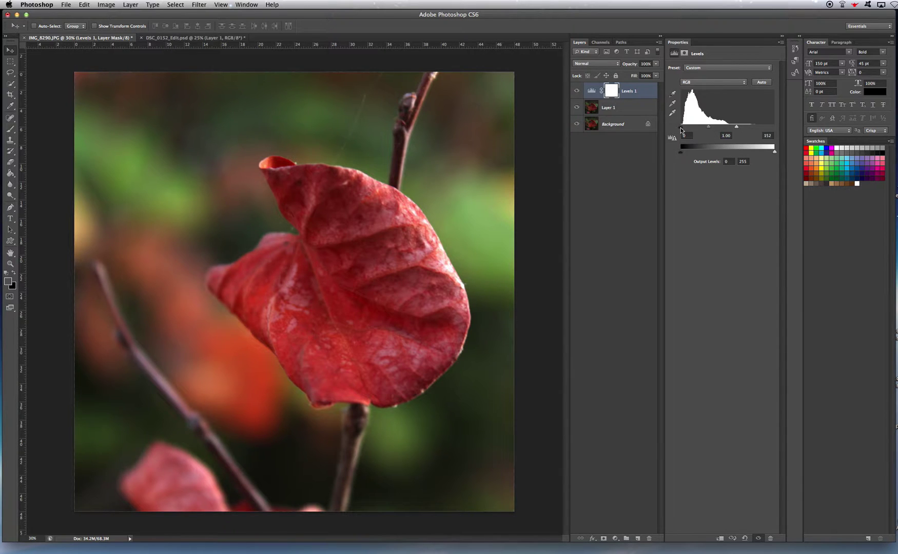
pyautogui.moveTo(684, 126); pyautogui.dragTo(667, 131)
pyautogui.moveTo(737, 129); pyautogui.dragTo(736, 130)
pyautogui.moveTo(710, 129); pyautogui.dragTo(709, 130)
pyautogui.moveTo(706, 129); pyautogui.dragTo(705, 130)
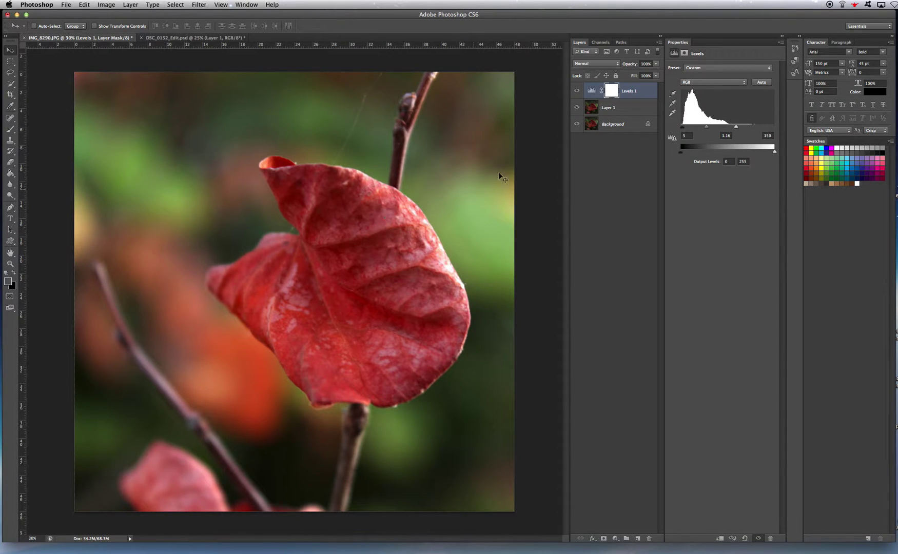
pyautogui.click(633, 186)
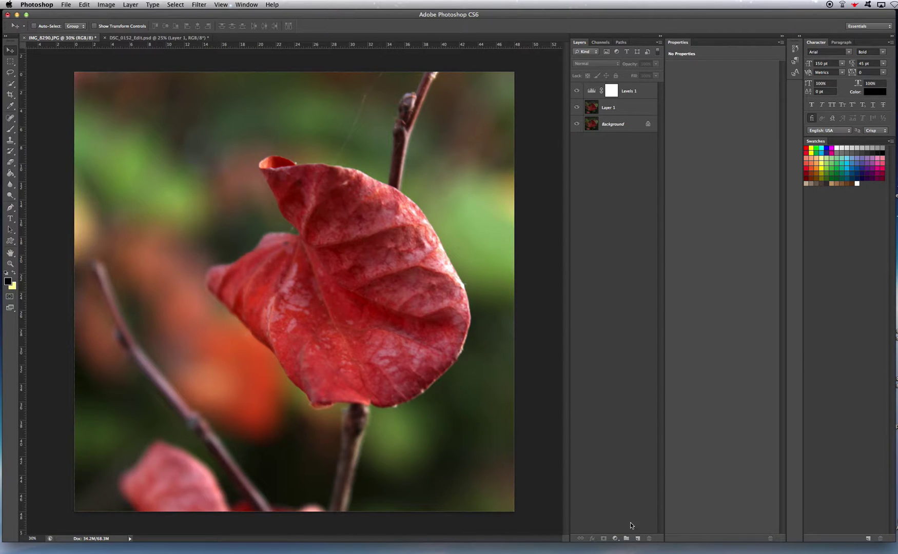
# Add a Hue/Saturation adjustment layer above the Levels layer, leaving hue, saturation and lightness at 0.
pyautogui.click(617, 538)
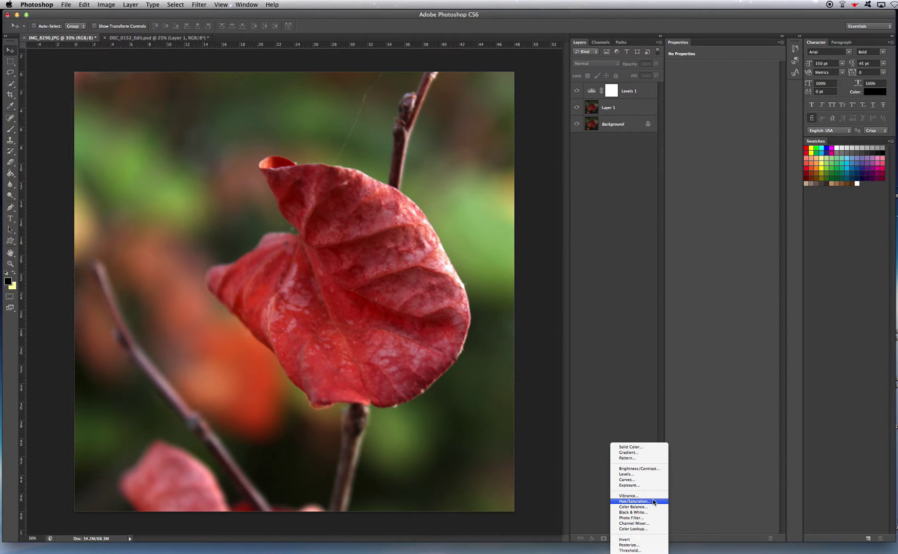
pyautogui.click(654, 502)
pyautogui.moveTo(721, 99); pyautogui.dragTo(722, 124)
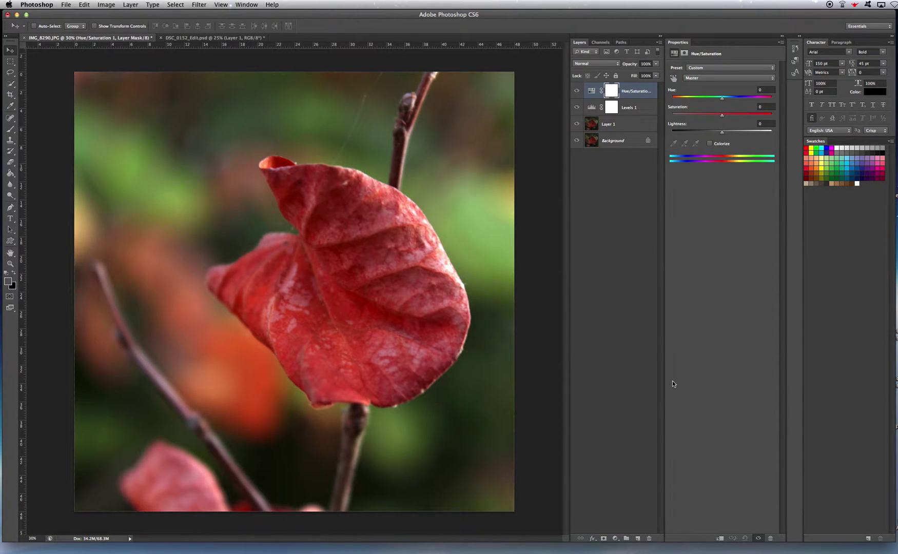
# Add a Color Balance adjustment layer above the Hue/Saturation layer.
pyautogui.click(615, 538)
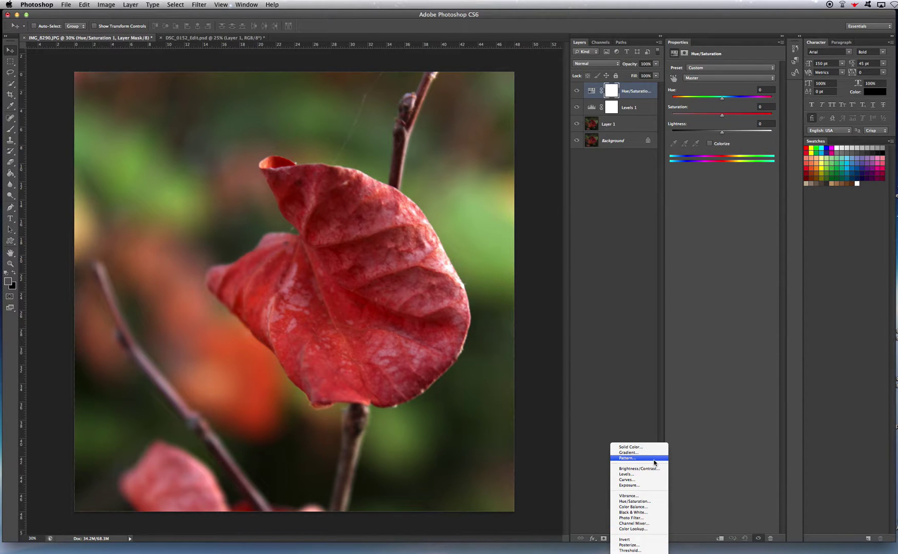
pyautogui.click(634, 507)
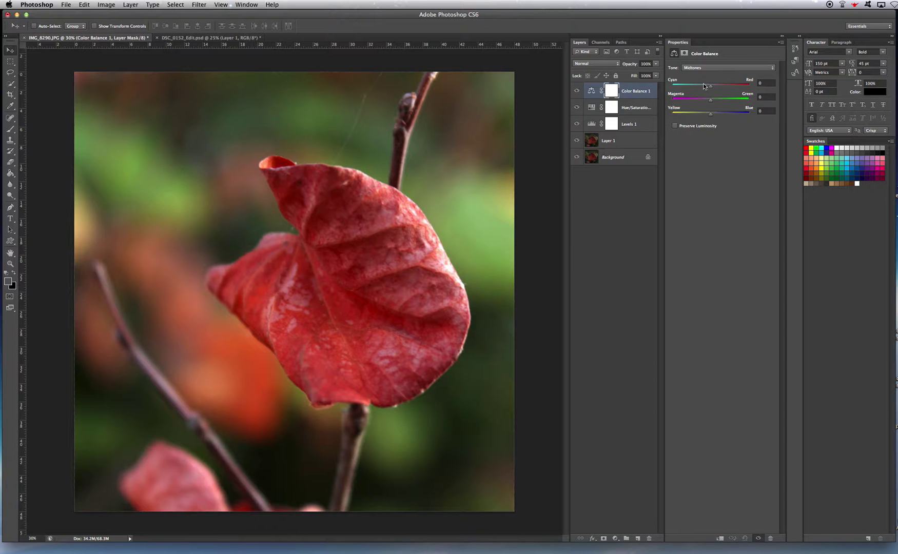
# Try cooling the Color Balance midtones with about -49 toward cyan and +55 toward blue, and return both values to 0.
pyautogui.moveTo(712, 86); pyautogui.dragTo(732, 117)
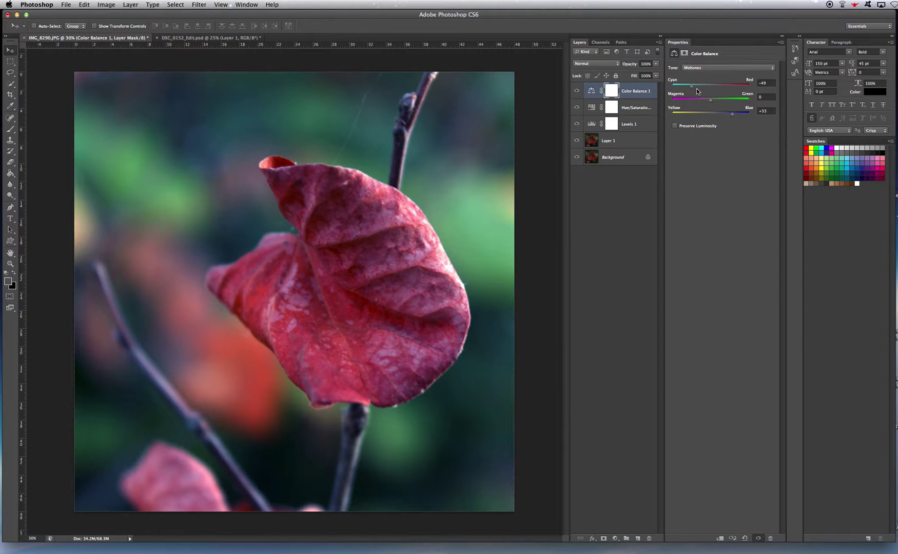
pyautogui.moveTo(692, 89); pyautogui.dragTo(691, 89)
pyautogui.moveTo(733, 114); pyautogui.dragTo(737, 114)
pyautogui.moveTo(691, 89); pyautogui.dragTo(714, 116)
pyautogui.moveTo(712, 116); pyautogui.dragTo(710, 116)
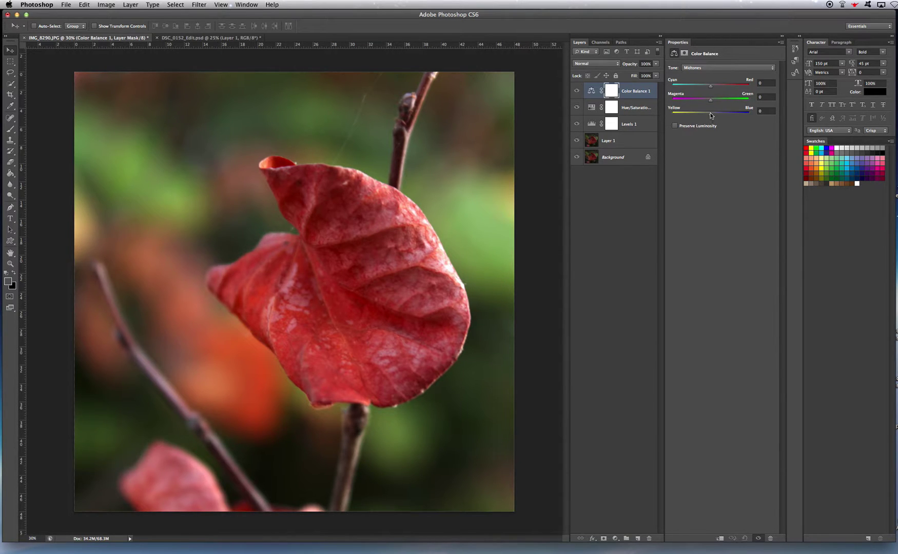
# Warm the Color Balance midtones with +7 toward red and -39 toward yellow.
pyautogui.moveTo(711, 114); pyautogui.dragTo(695, 115)
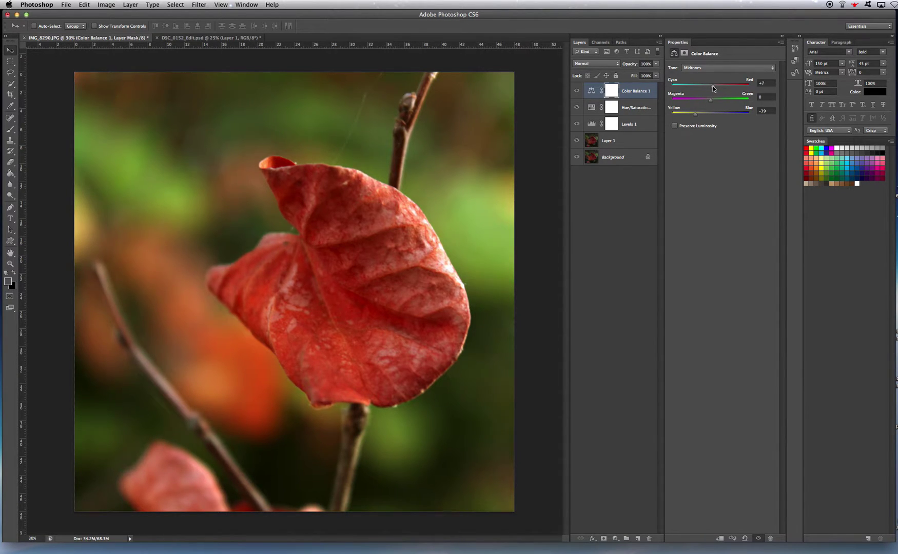
# Try further shifts of the Color Balance midtones between cyan and red and between yellow and blue, and return all values to 0.
pyautogui.moveTo(718, 90); pyautogui.dragTo(691, 117)
pyautogui.moveTo(723, 86); pyautogui.dragTo(710, 103)
pyautogui.moveTo(725, 87); pyautogui.dragTo(710, 117)
# Desaturate the leaf photo by lowering the Hue/Saturation layer's saturation to -100.
pyautogui.click(630, 106)
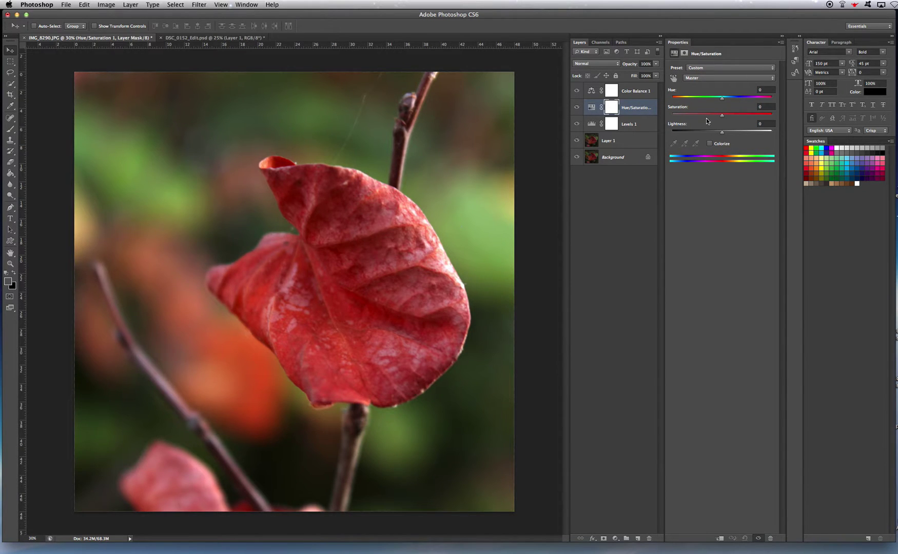
pyautogui.moveTo(722, 118); pyautogui.dragTo(703, 120)
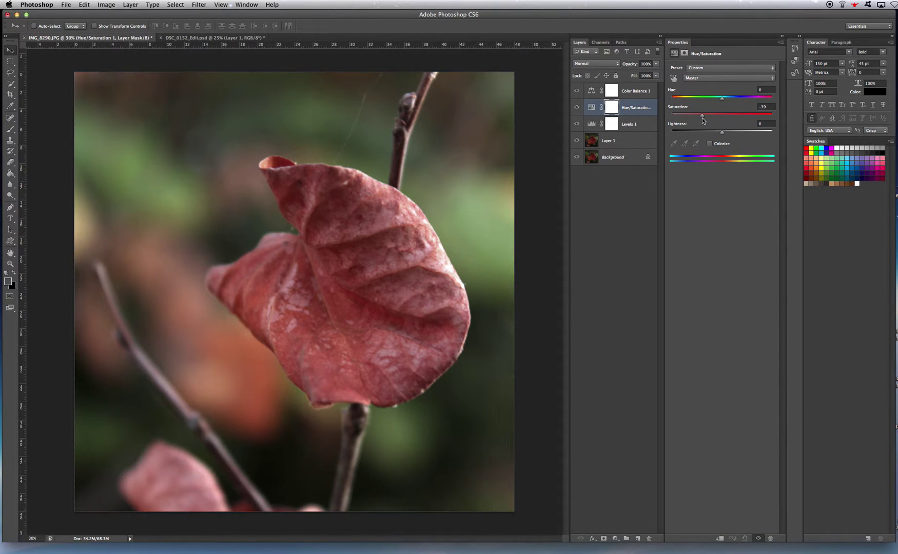
pyautogui.moveTo(703, 116); pyautogui.dragTo(656, 117)
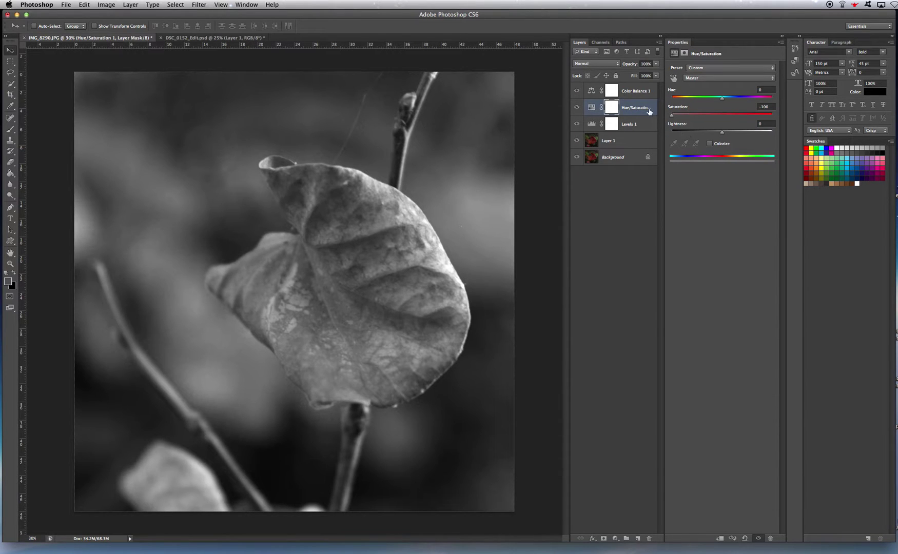
# Try a sepia tint in the Color Balance midtones with +100 red, -11 magenta and -100 yellow, and return all values to 0.
pyautogui.click(630, 90)
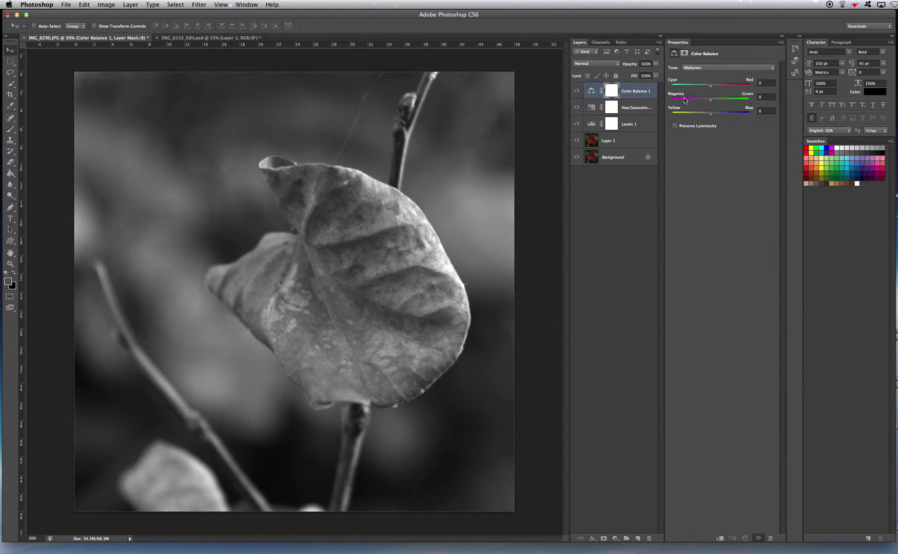
pyautogui.moveTo(698, 115); pyautogui.dragTo(643, 123)
pyautogui.moveTo(744, 90); pyautogui.dragTo(766, 89)
pyautogui.moveTo(710, 101); pyautogui.dragTo(706, 101)
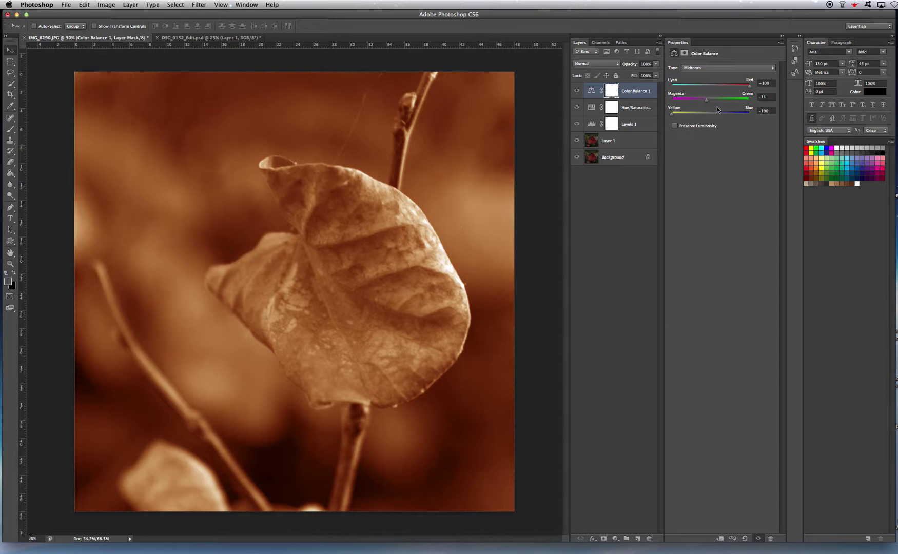
pyautogui.moveTo(706, 100); pyautogui.dragTo(711, 102)
pyautogui.moveTo(749, 88); pyautogui.dragTo(710, 90)
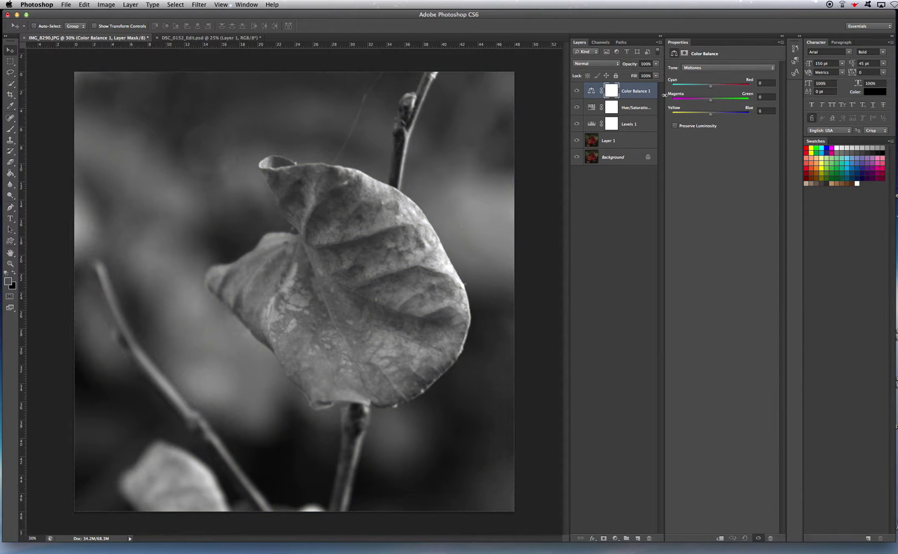
# Set the Hue/Saturation layer's saturation to -30.
pyautogui.click(636, 109)
pyautogui.moveTo(672, 115); pyautogui.dragTo(708, 120)
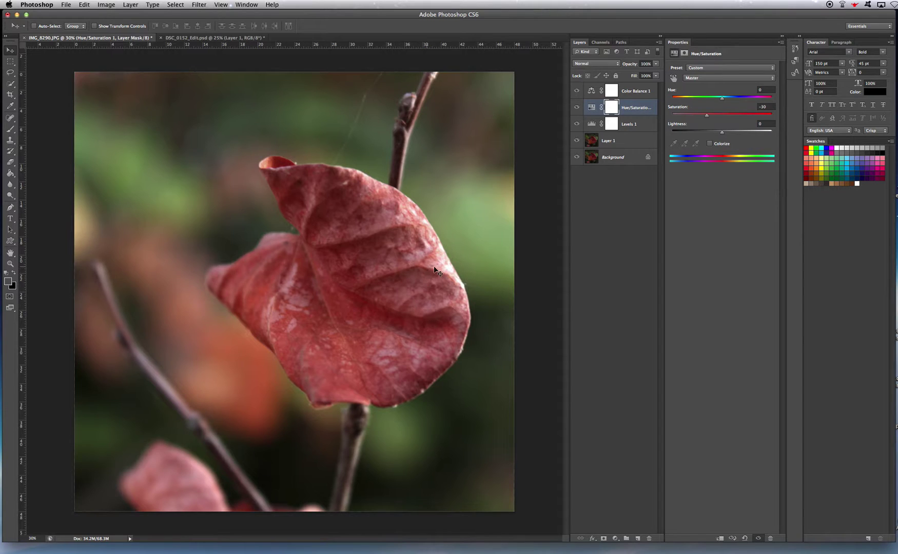
# Try Color Balance midtones of -43 cyan and +65 blue, and switch to a warmer +26 red, -2 magenta and -50 yellow.
pyautogui.click(617, 89)
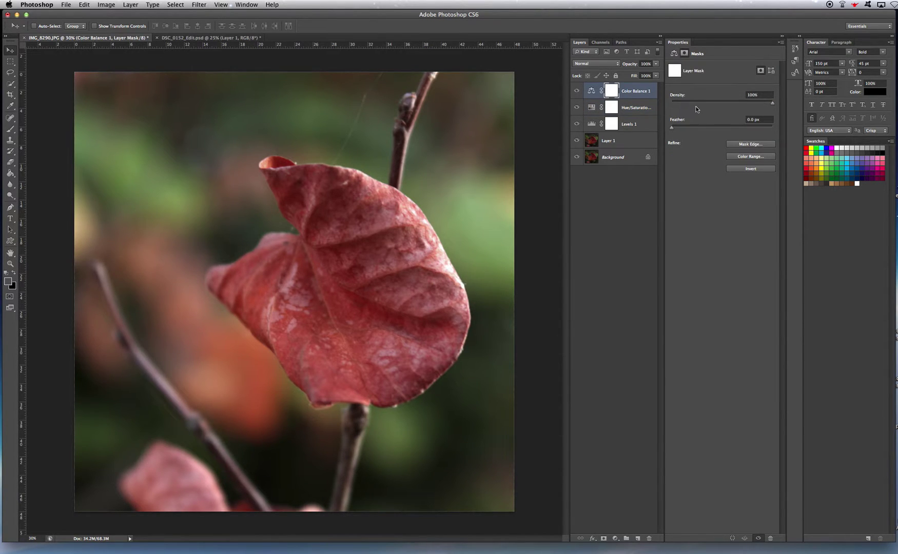
pyautogui.click(626, 90)
pyautogui.moveTo(711, 86); pyautogui.dragTo(736, 114)
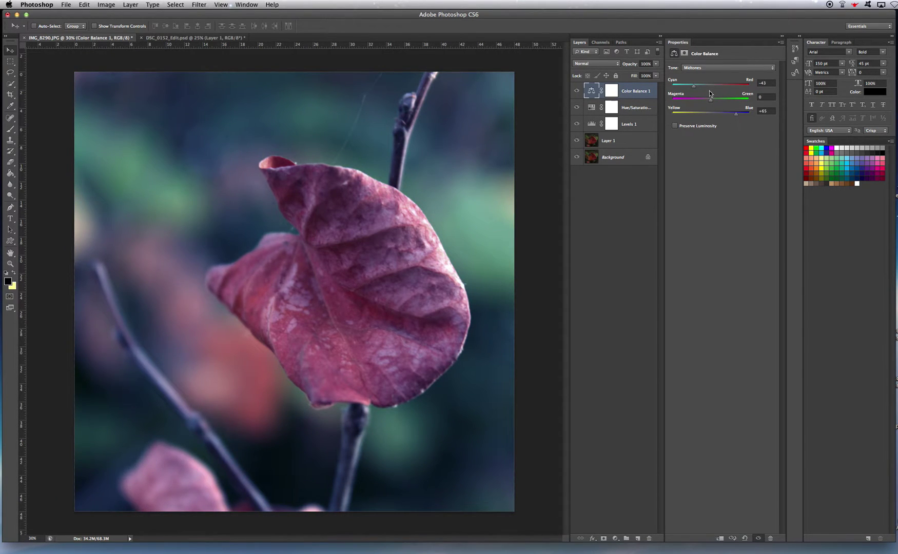
pyautogui.moveTo(715, 113); pyautogui.dragTo(692, 118)
pyautogui.moveTo(721, 87)
pyautogui.mouseDown()
pyautogui.moveTo(731, 90)
pyautogui.moveTo(720, 91)
pyautogui.mouseUp()
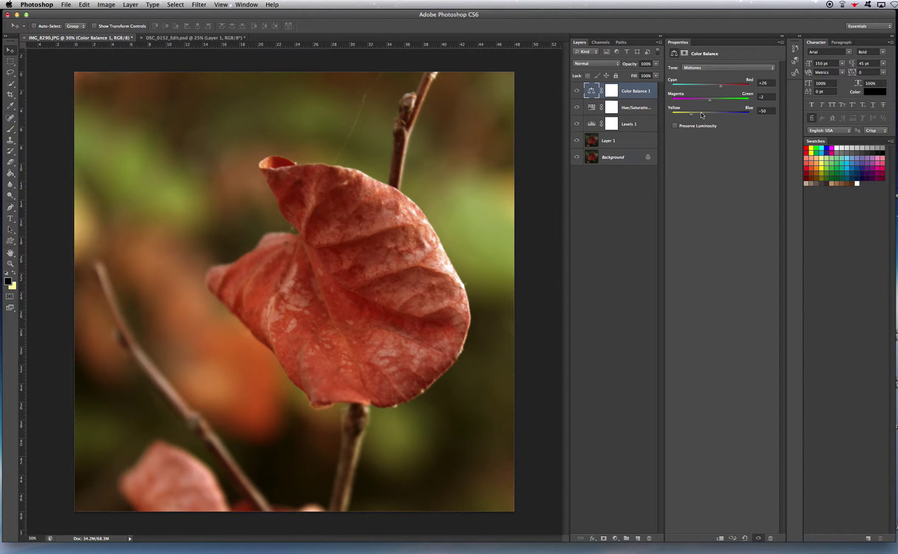
# Set the Levels layer's white input level to 133 to brighten the leaf photo.
pyautogui.click(637, 123)
pyautogui.moveTo(737, 128); pyautogui.dragTo(730, 129)
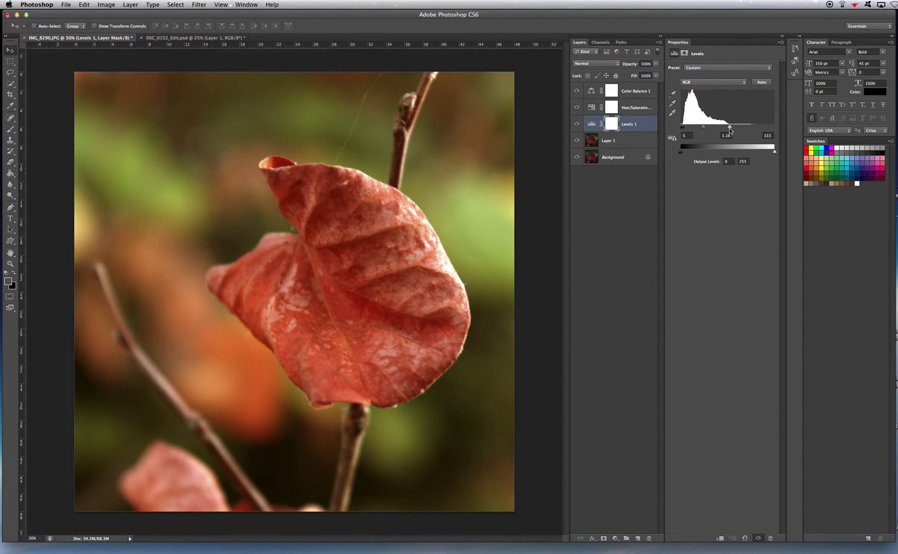
# Compare the leaf photo with and without the adjustment layers and set the Hue/Saturation layer's saturation to -31.
pyautogui.click(623, 108)
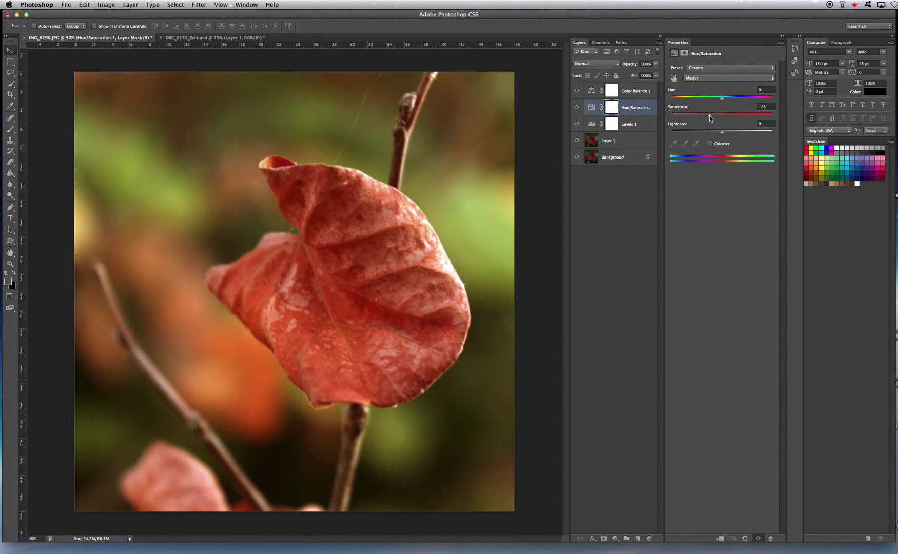
pyautogui.moveTo(711, 118)
pyautogui.mouseDown()
pyautogui.moveTo(704, 118)
pyautogui.moveTo(714, 119)
pyautogui.mouseUp()
pyautogui.moveTo(576, 123); pyautogui.dragTo(576, 94)
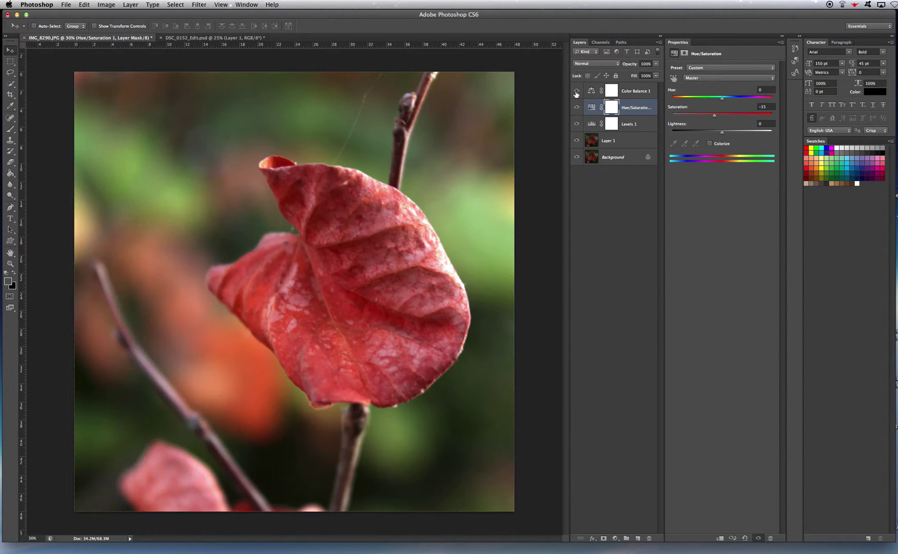
pyautogui.moveTo(717, 118); pyautogui.dragTo(705, 120)
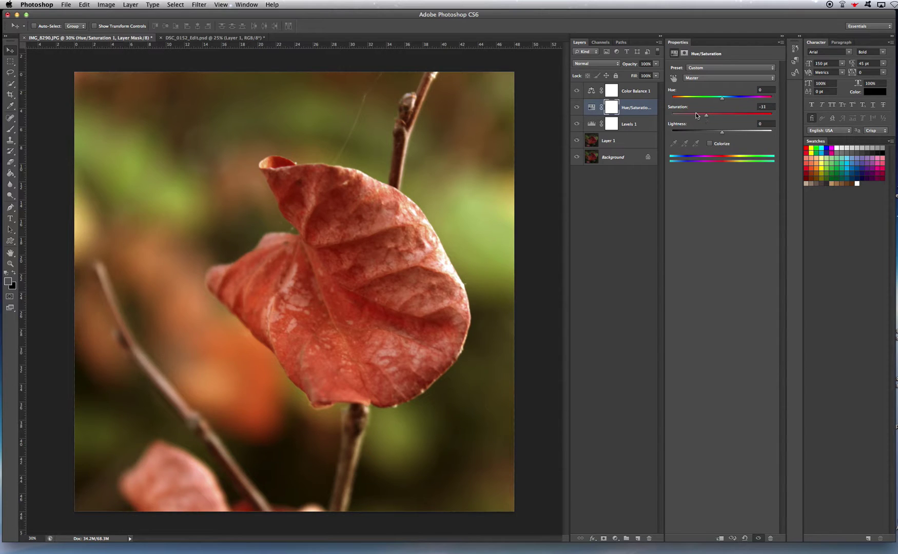
# Try warmer Color Balance midtones of +40, +23 and -68, and cool them to -22 cyan, 0 and +37 blue.
pyautogui.click(624, 93)
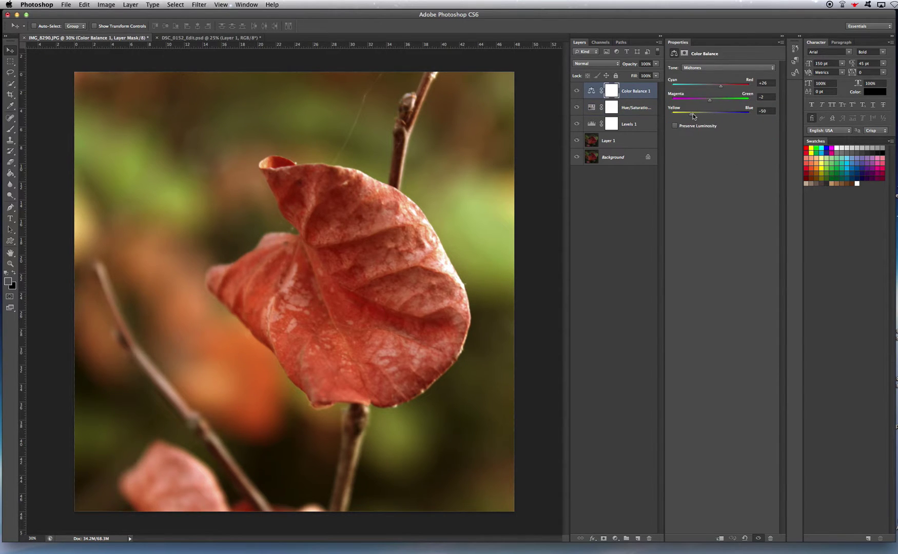
pyautogui.moveTo(693, 117); pyautogui.dragTo(727, 88)
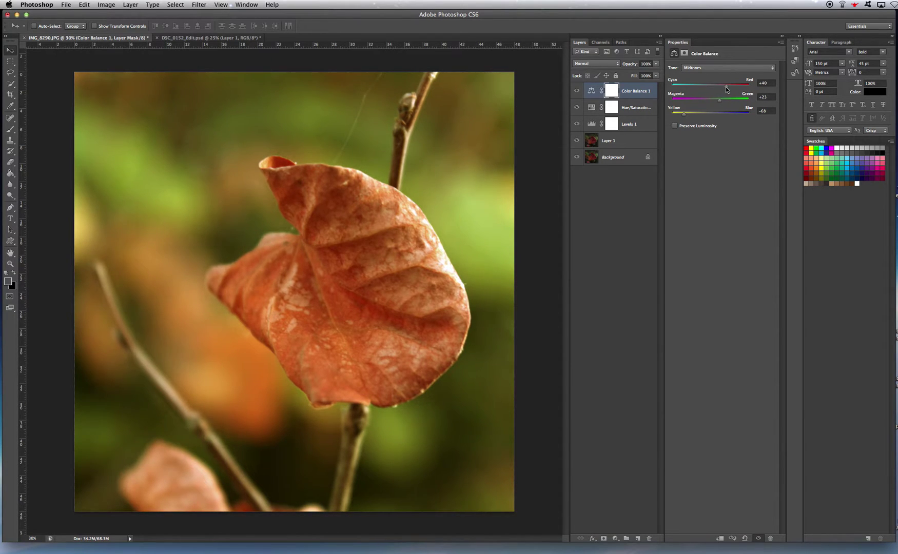
pyautogui.moveTo(686, 118); pyautogui.dragTo(702, 89)
pyautogui.click(723, 114)
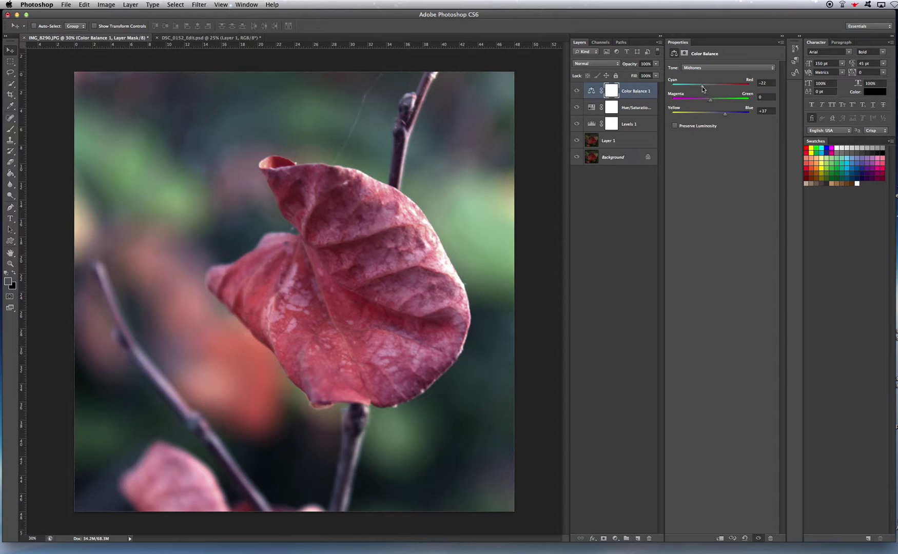
pyautogui.click(627, 107)
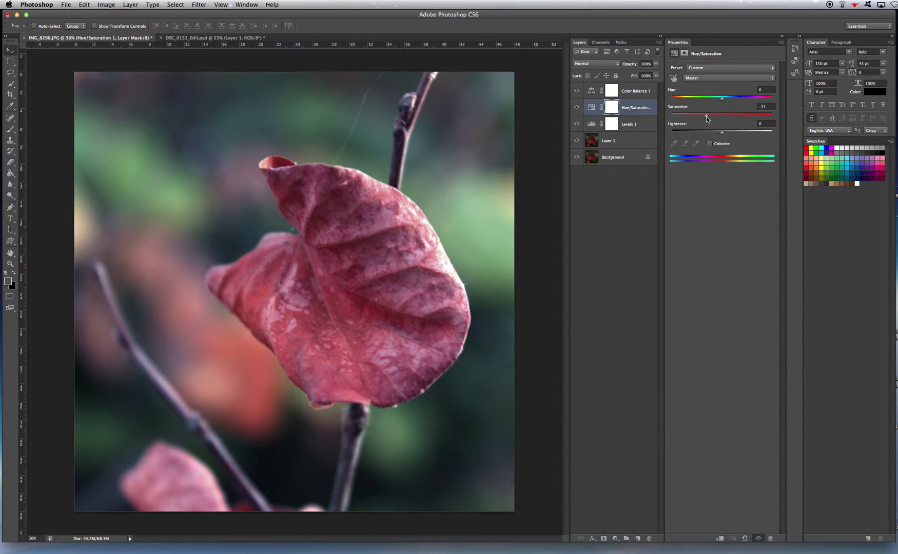
pyautogui.click(635, 91)
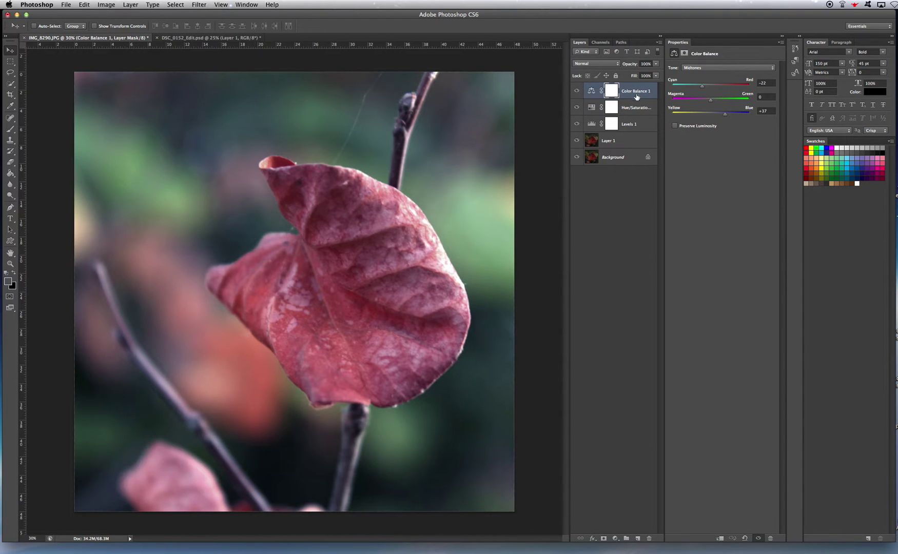
# Look at the DSC_0152_Edit.psd portrait, return to the leaf photo and compare it with the Levels layer hidden and shown.
pyautogui.click(199, 38)
pyautogui.click(87, 38)
pyautogui.click(203, 38)
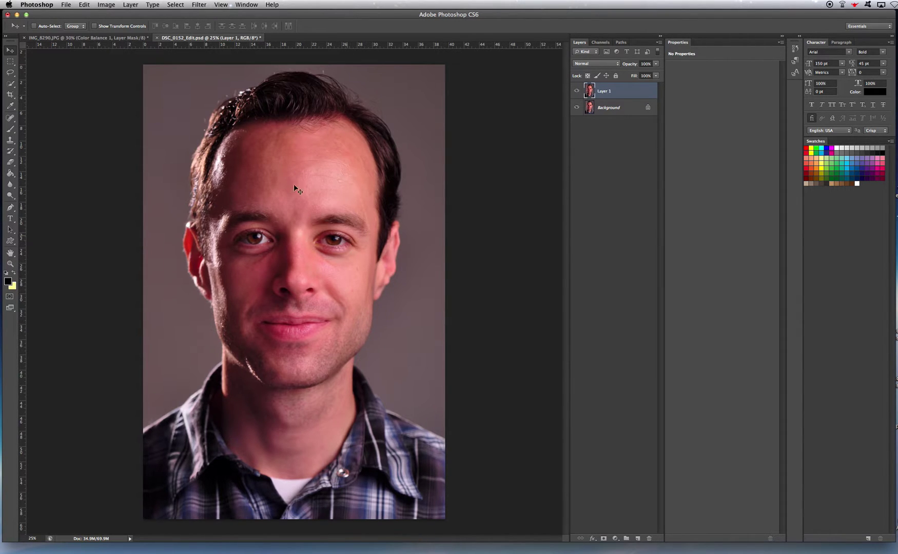
pyautogui.click(77, 38)
pyautogui.click(577, 124)
pyautogui.click(576, 125)
pyautogui.click(577, 124)
pyautogui.click(576, 124)
pyautogui.click(577, 125)
pyautogui.click(577, 125)
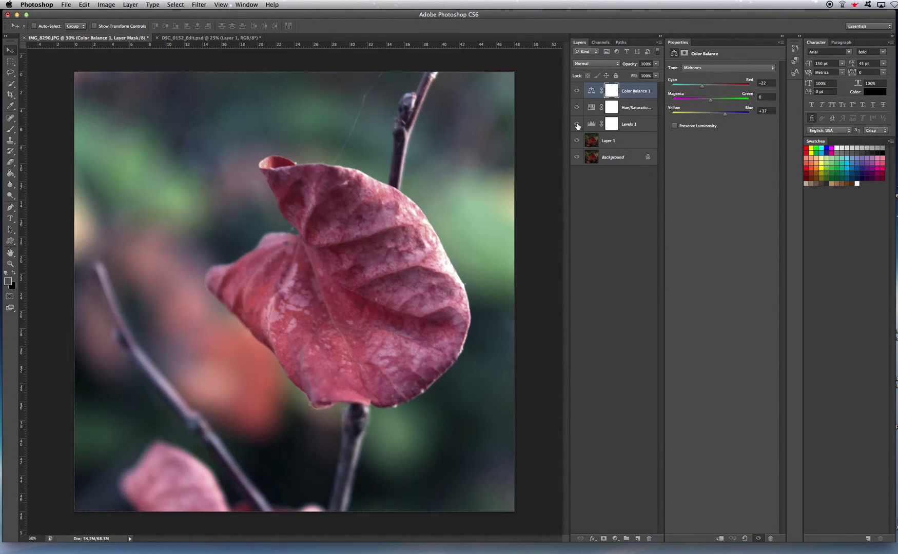
# Add a Color Balance adjustment layer to the DSC_0152_Edit.psd portrait with midtones -21 cyan, -8 magenta and -10 yellow.
pyautogui.click(225, 39)
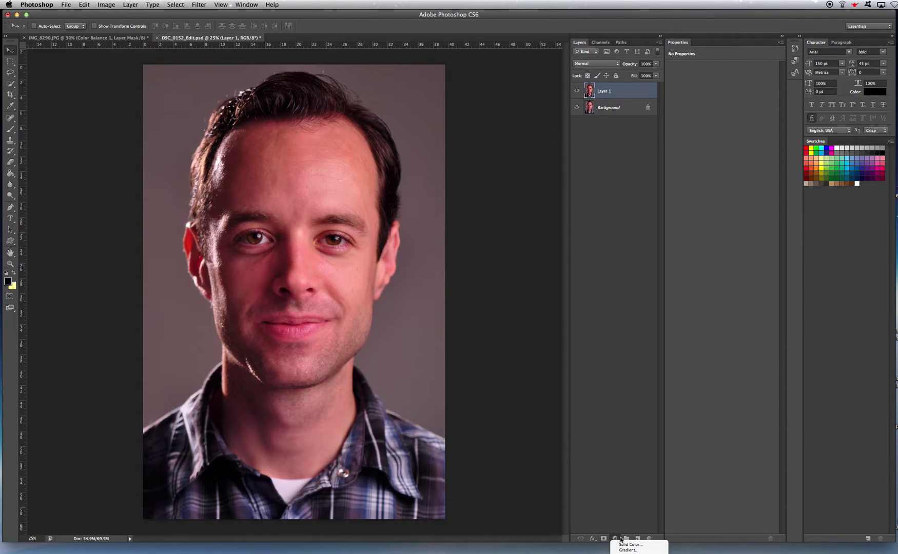
pyautogui.click(615, 539)
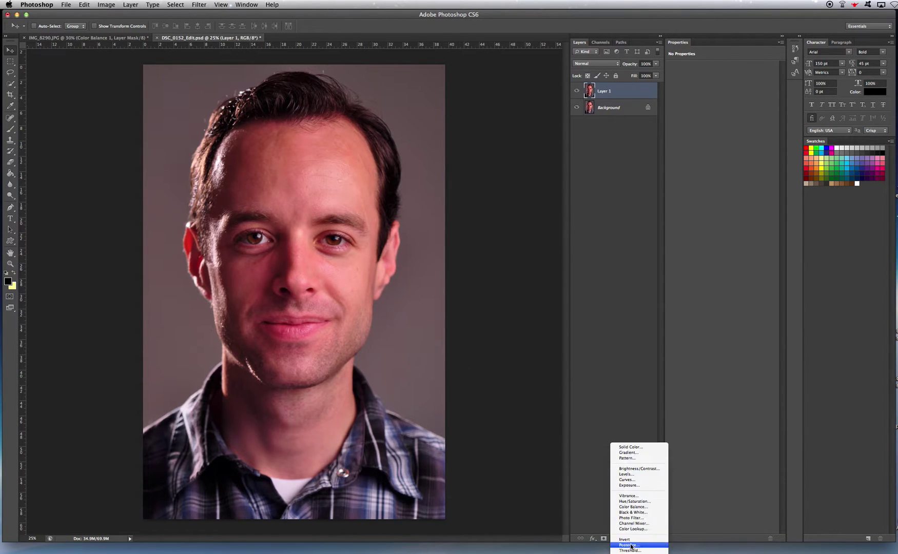
pyautogui.click(640, 508)
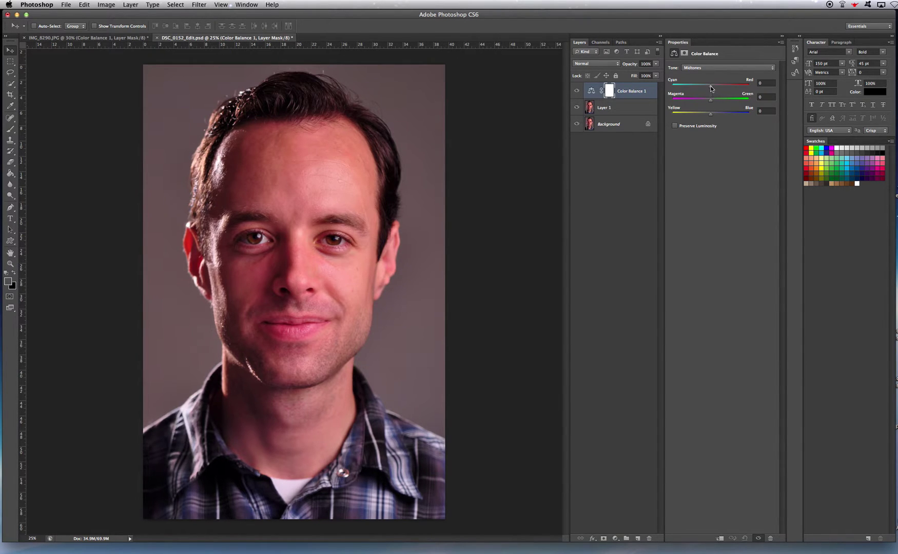
pyautogui.moveTo(710, 89); pyautogui.dragTo(705, 88)
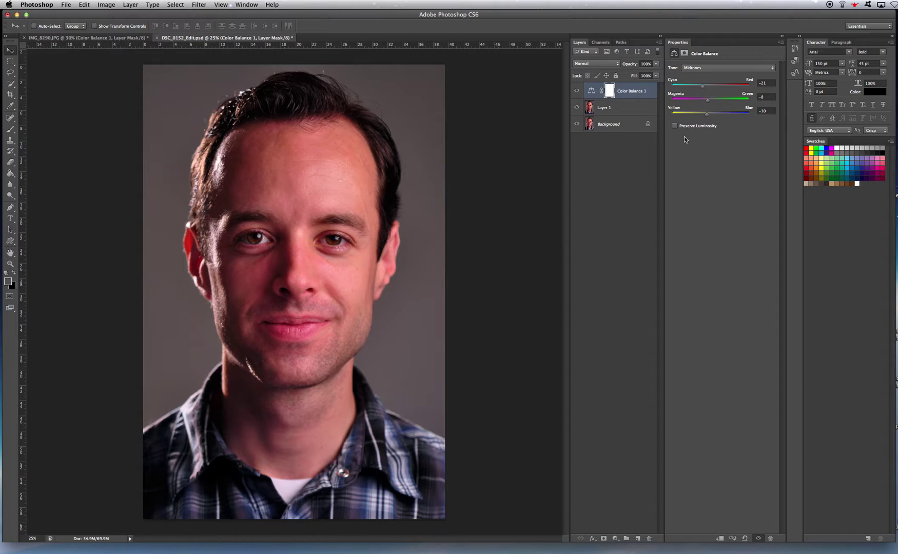
# Compare the portrait with the Color Balance layer hidden and shown, leaving it visible and deselected.
pyautogui.click(577, 91)
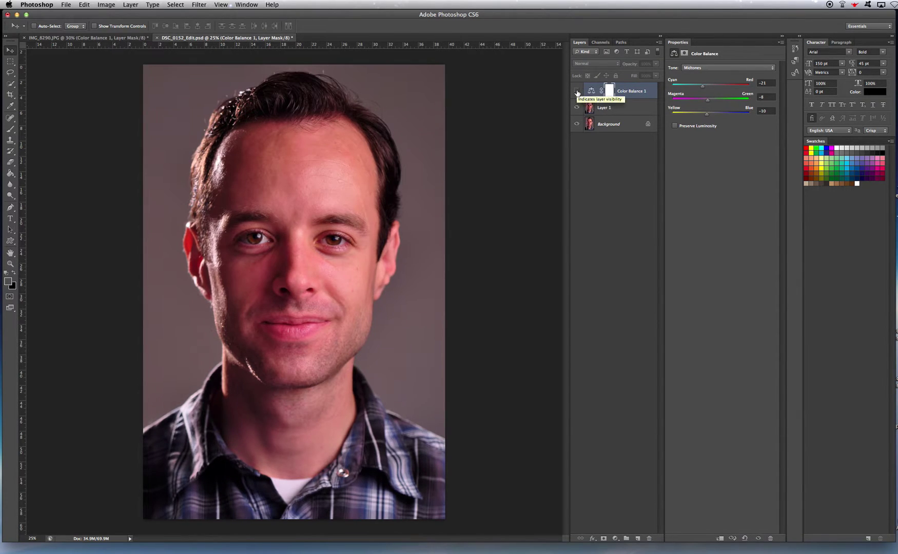
pyautogui.click(577, 92)
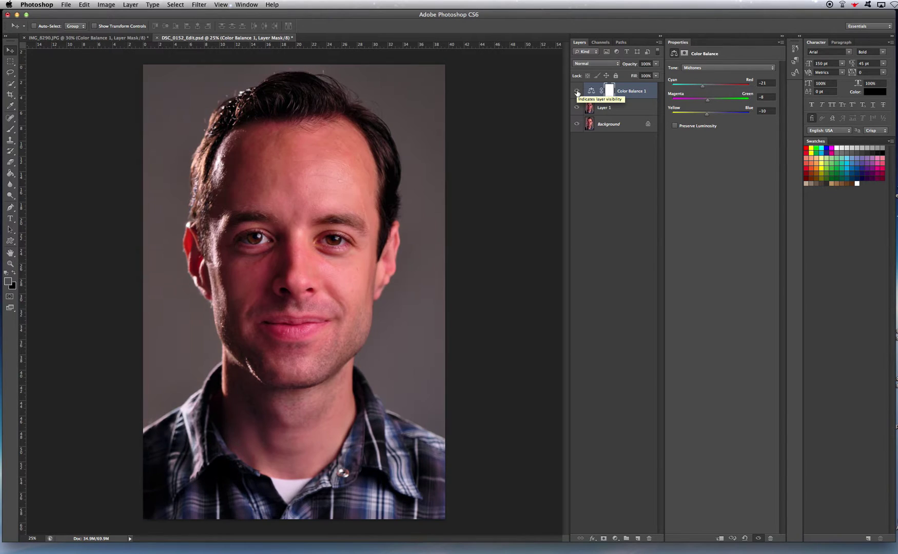
pyautogui.click(577, 92)
pyautogui.click(577, 91)
pyautogui.click(577, 91)
pyautogui.click(577, 92)
pyautogui.click(608, 160)
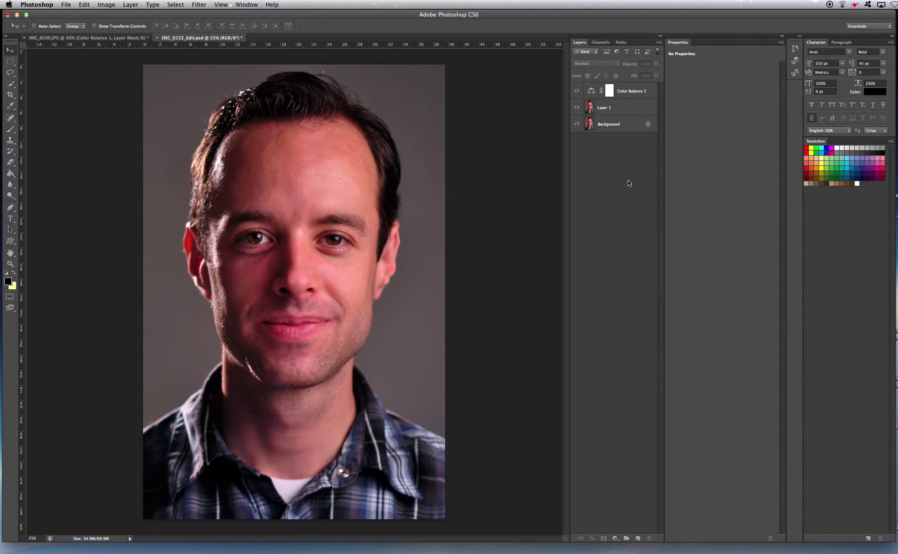
# Add a Hue/Saturation adjustment layer to the portrait, try full desaturation at -100, and set the saturation to about -50.
pyautogui.click(617, 539)
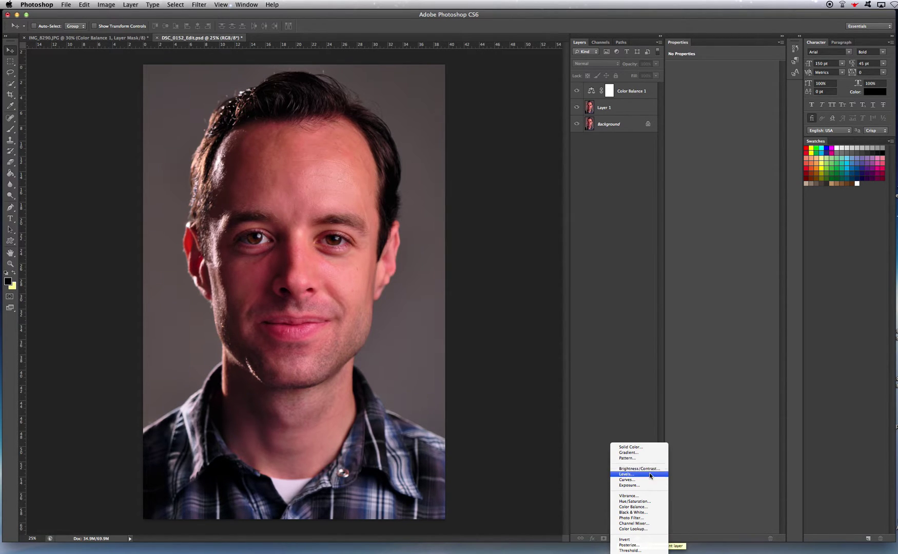
pyautogui.click(646, 502)
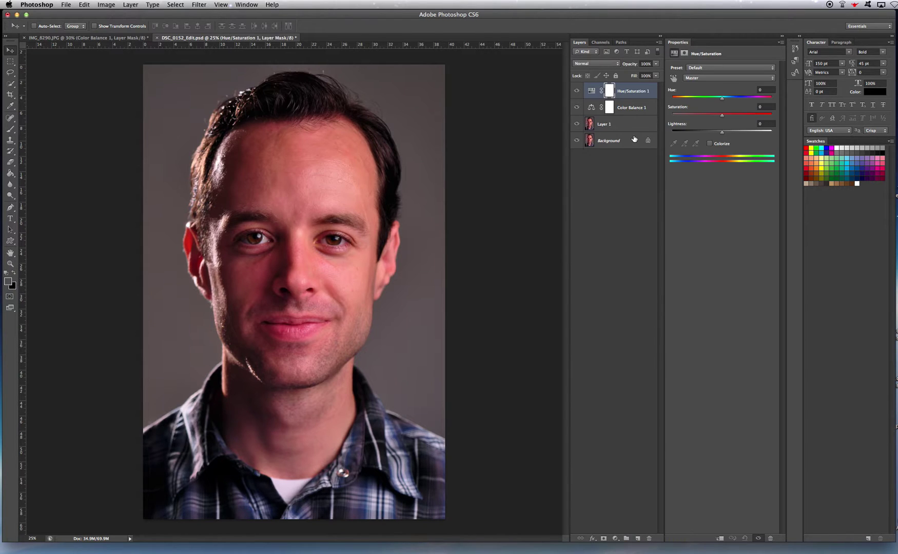
pyautogui.moveTo(701, 117); pyautogui.dragTo(699, 117)
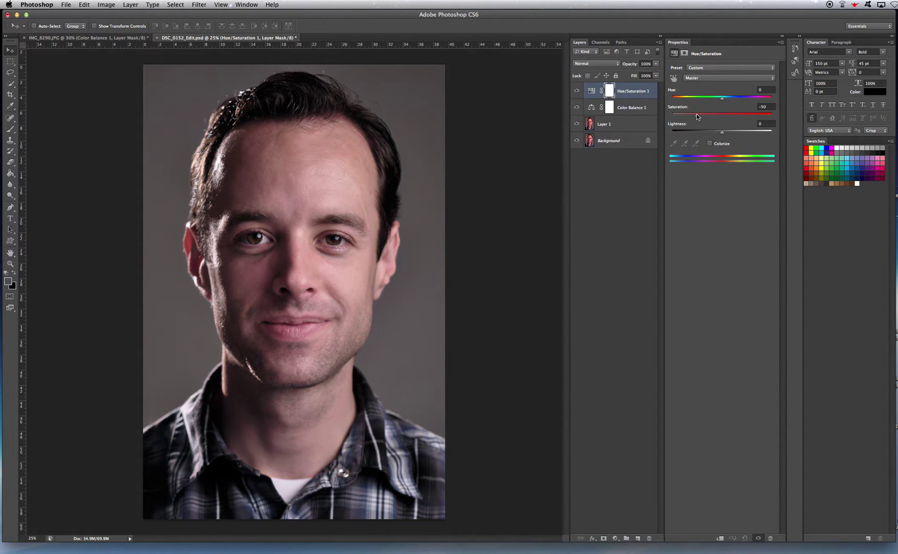
pyautogui.moveTo(696, 115); pyautogui.dragTo(653, 114)
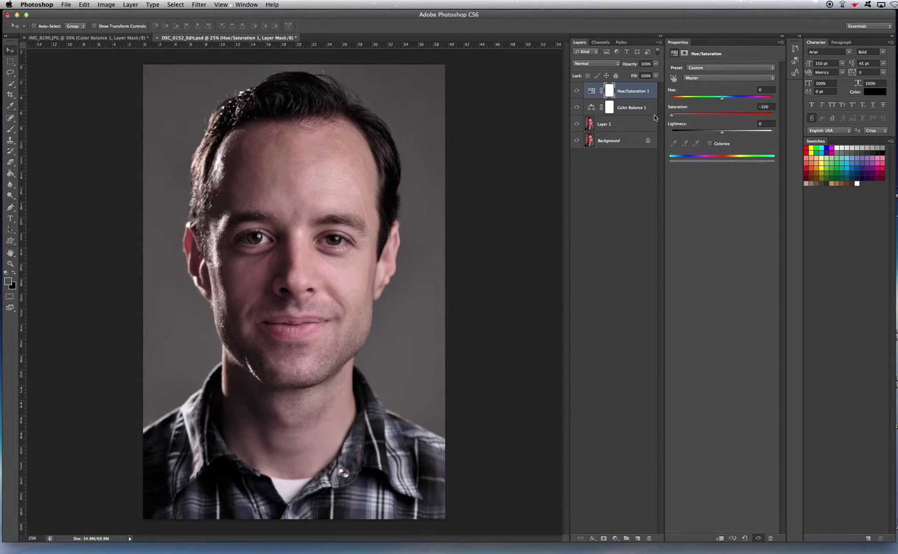
pyautogui.click(697, 113)
pyautogui.click(606, 220)
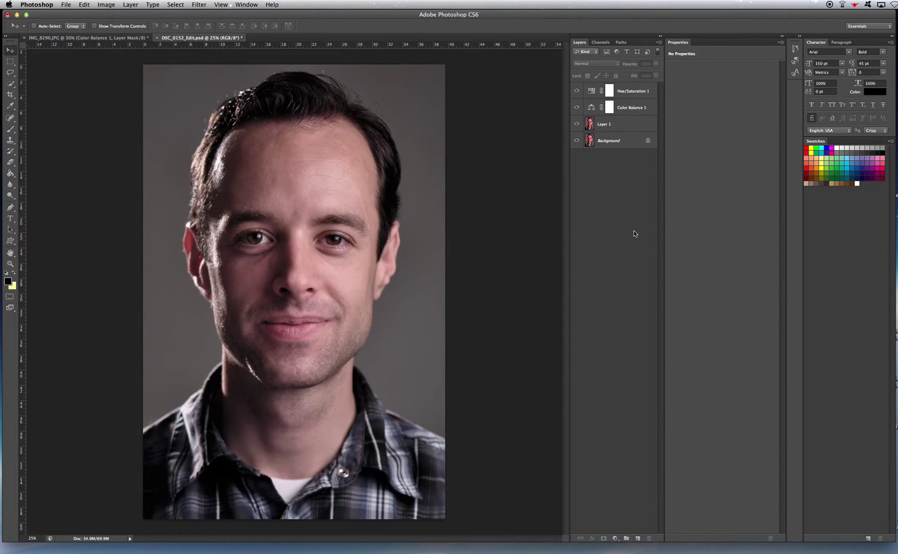
# Add a second Color Balance layer above Hue/Saturation with midtones -100 cyan, +27 green and +100 blue.
pyautogui.click(616, 538)
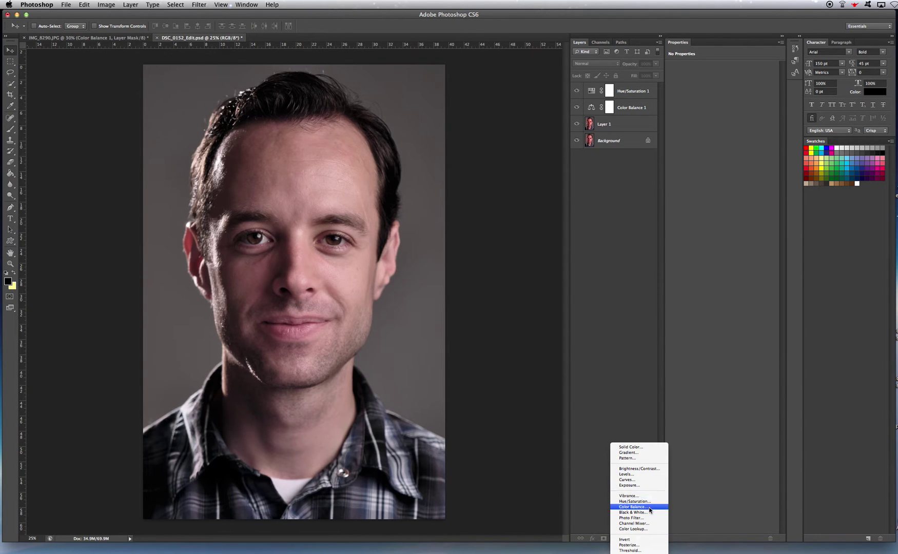
pyautogui.click(632, 507)
pyautogui.moveTo(699, 87)
pyautogui.mouseDown()
pyautogui.moveTo(731, 113)
pyautogui.moveTo(689, 89)
pyautogui.mouseUp()
pyautogui.moveTo(730, 113); pyautogui.dragTo(765, 116)
pyautogui.moveTo(690, 86); pyautogui.dragTo(662, 87)
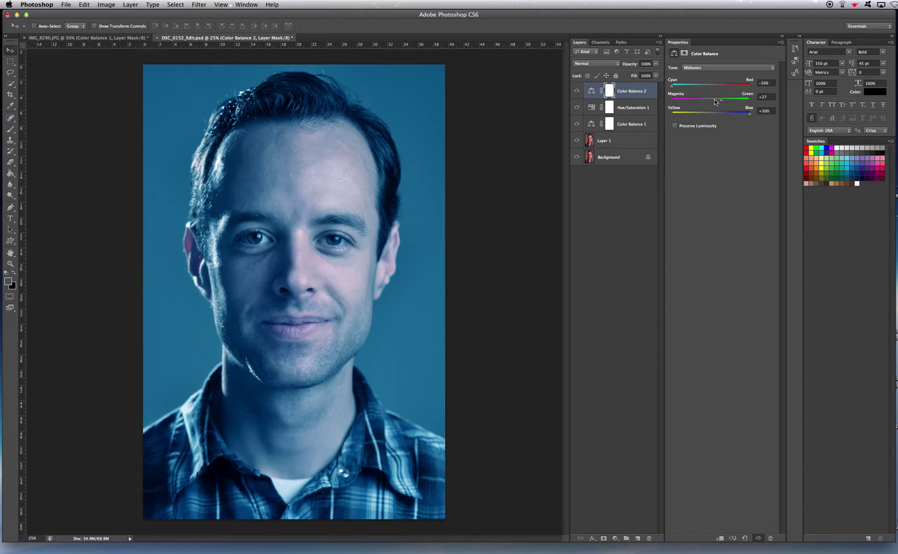
# Set the Color Balance 2 layer's midtones to +42 green and compare the portrait with that layer hidden and shown.
pyautogui.moveTo(721, 100); pyautogui.dragTo(778, 116)
pyautogui.click(577, 91)
pyautogui.click(577, 92)
pyautogui.click(577, 92)
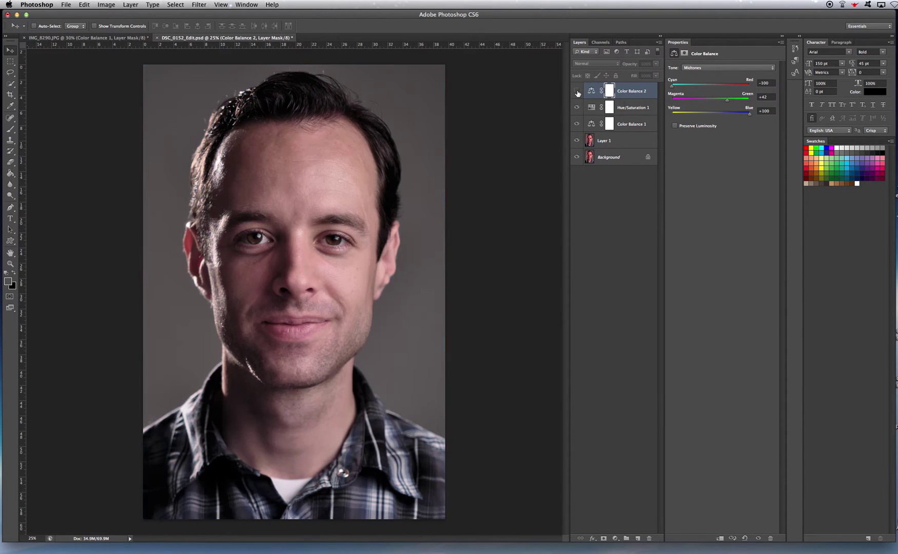
pyautogui.click(576, 92)
pyautogui.click(577, 92)
pyautogui.click(576, 92)
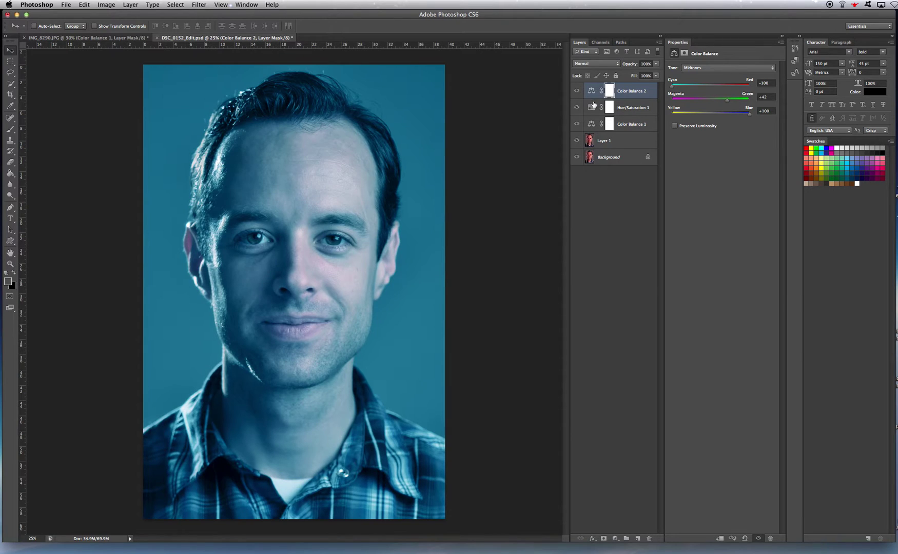
# Select the half of Layer 1 right of the face's centre line with a rectangular marquee and feather it by 100 pixels.
pyautogui.click(626, 141)
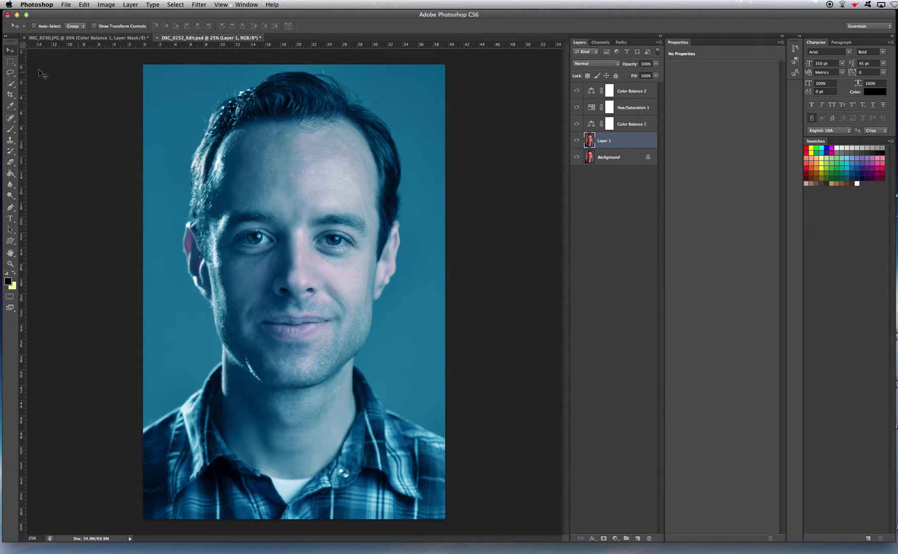
pyautogui.click(10, 61)
pyautogui.moveTo(459, 60); pyautogui.dragTo(297, 535)
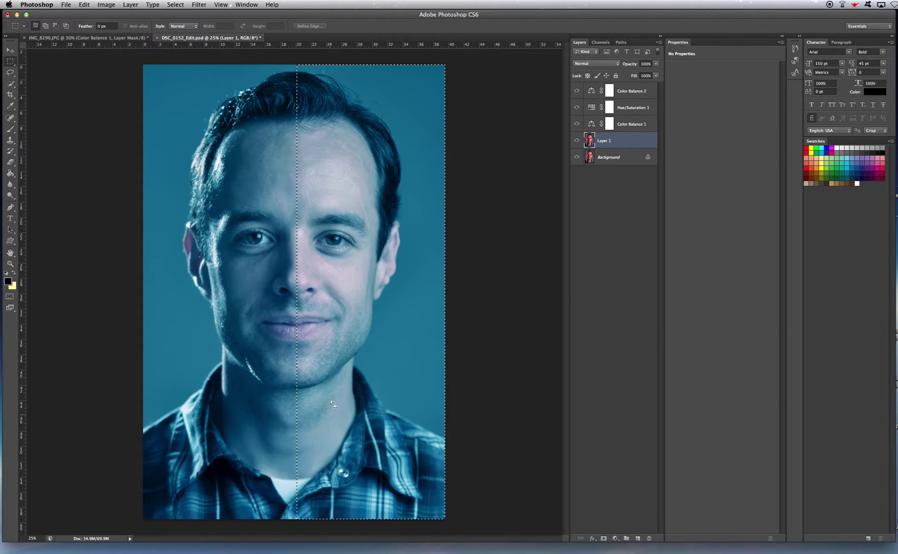
pyautogui.rightClick(333, 407)
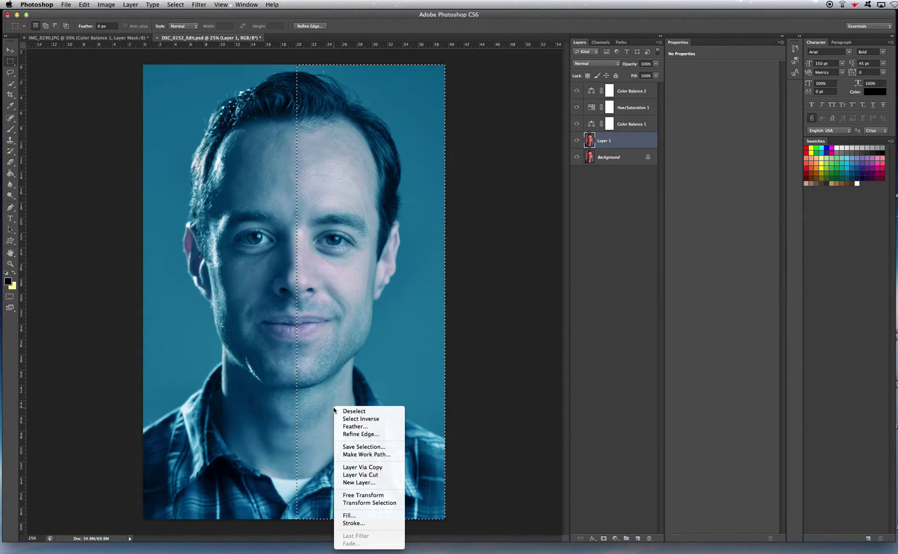
pyautogui.click(370, 428)
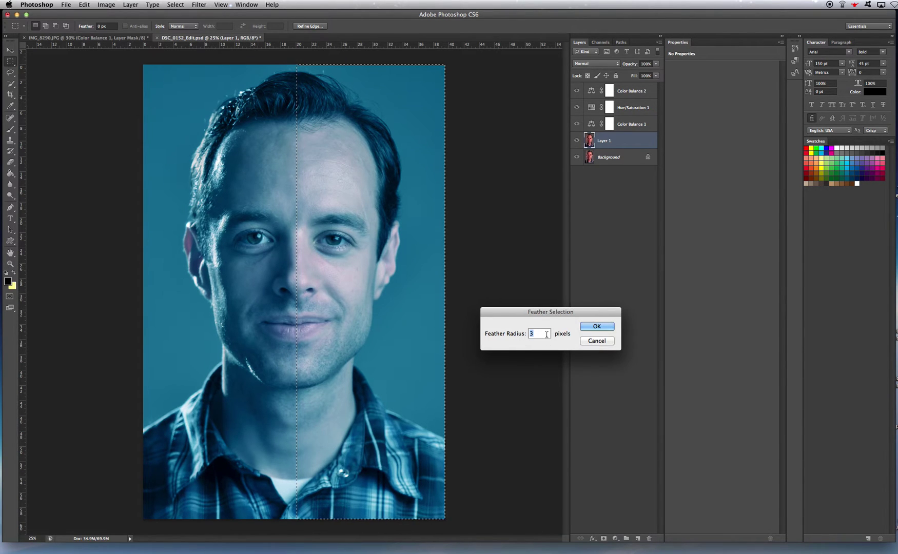
pyautogui.write('100')
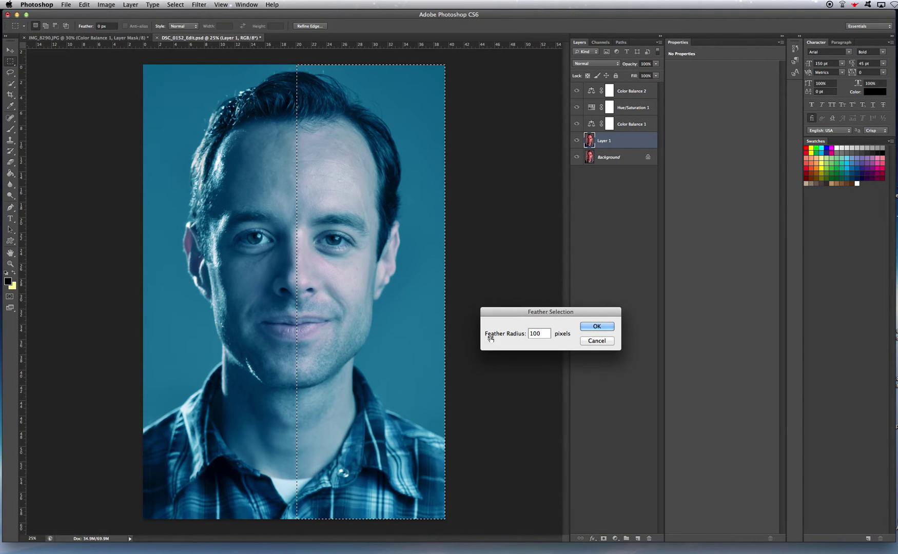
pyautogui.click(599, 325)
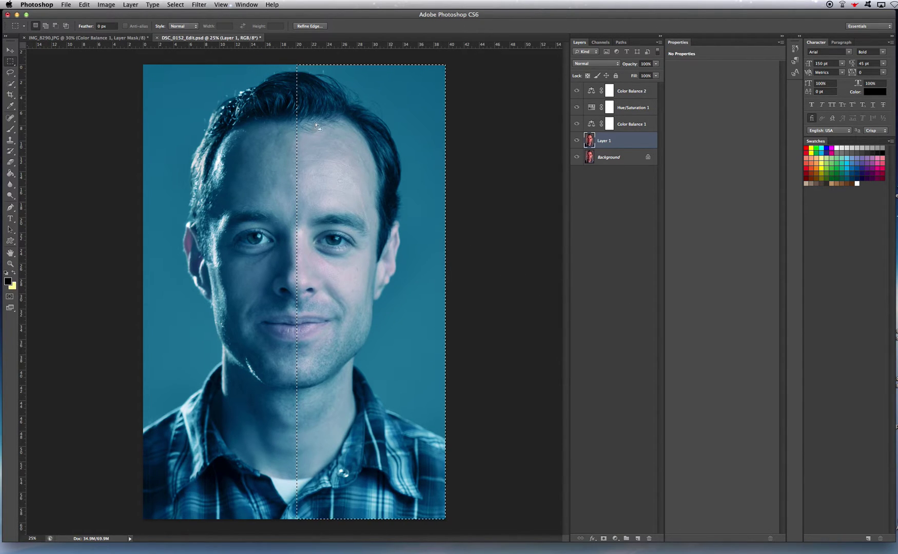
# Copy the feathered half onto its own layer above all adjustment layers and compare the portrait with it hidden and shown.
pyautogui.press('super+c')
pyautogui.press('super+v')
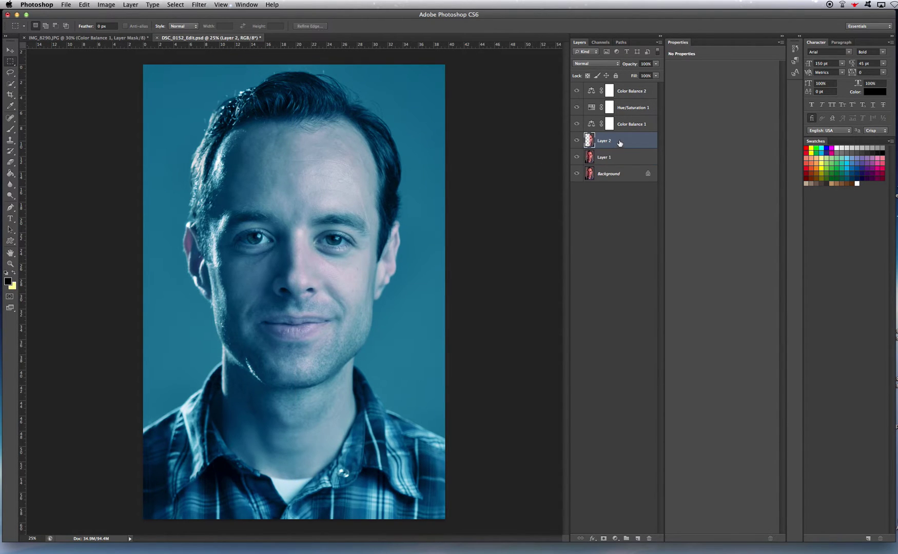
pyautogui.moveTo(620, 142); pyautogui.dragTo(617, 89)
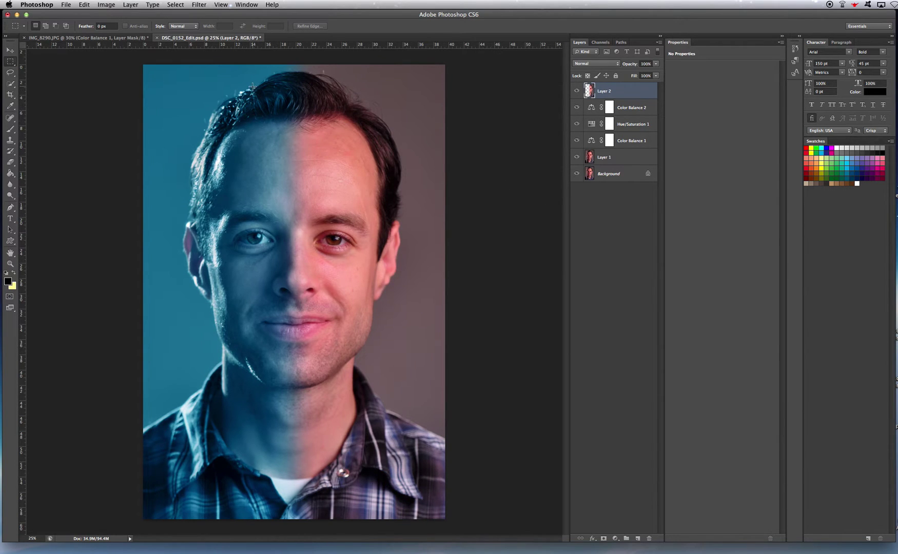
pyautogui.click(577, 92)
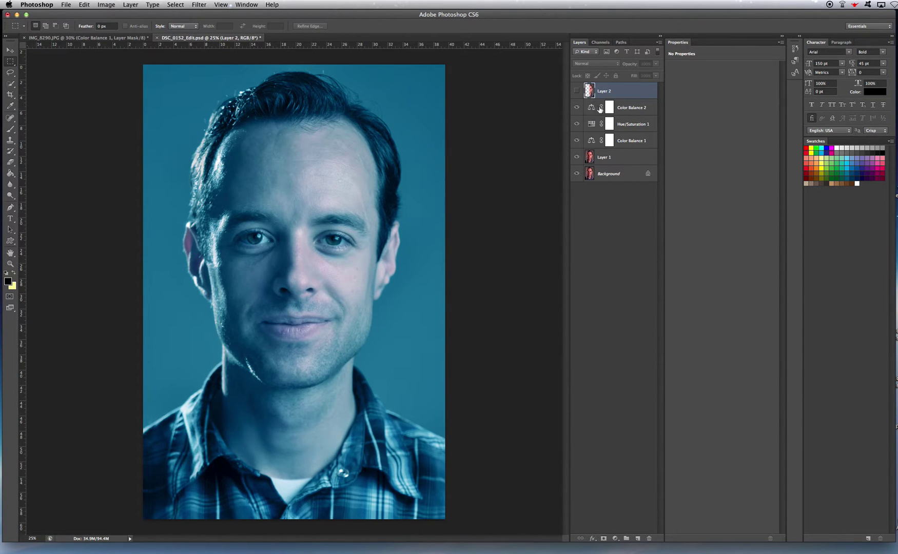
pyautogui.click(577, 91)
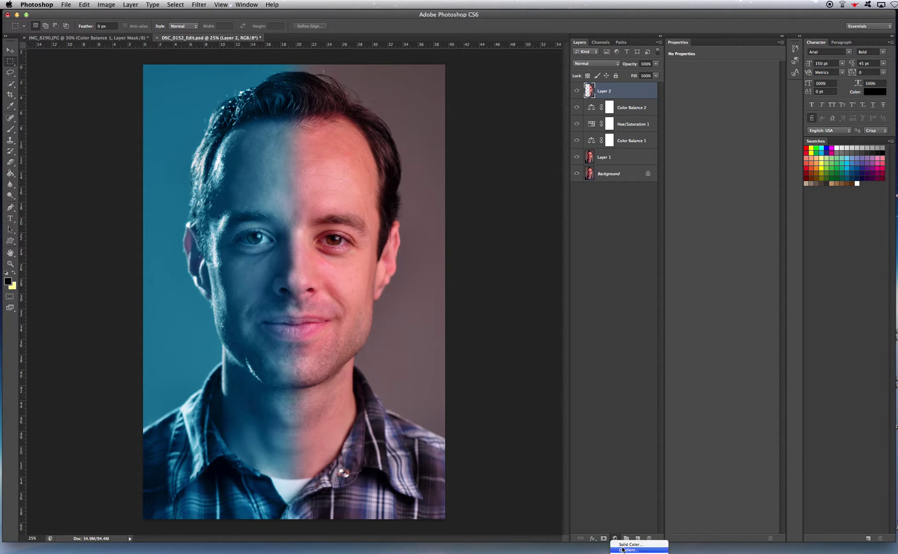
# Try a Hue/Saturation adjustment layer with -100 saturation above Layer 2, and delete it.
pyautogui.click(615, 539)
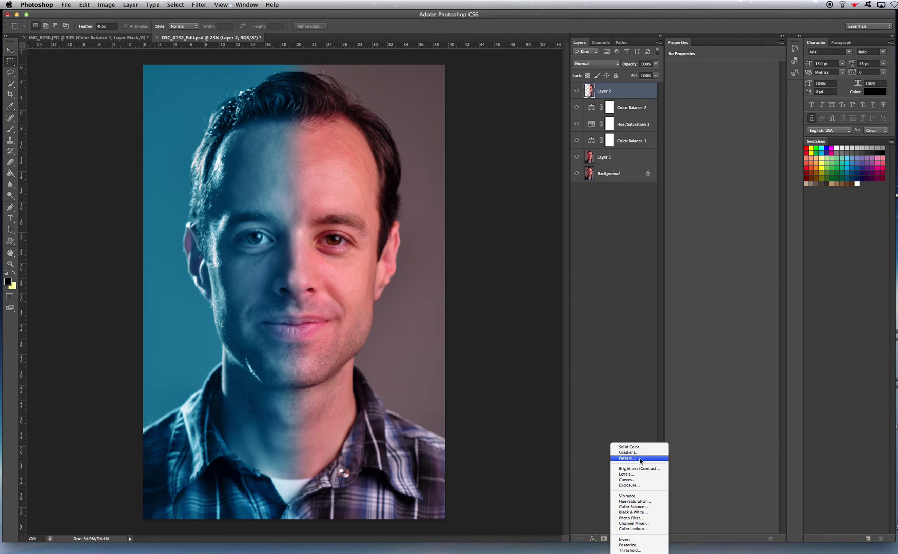
pyautogui.click(634, 501)
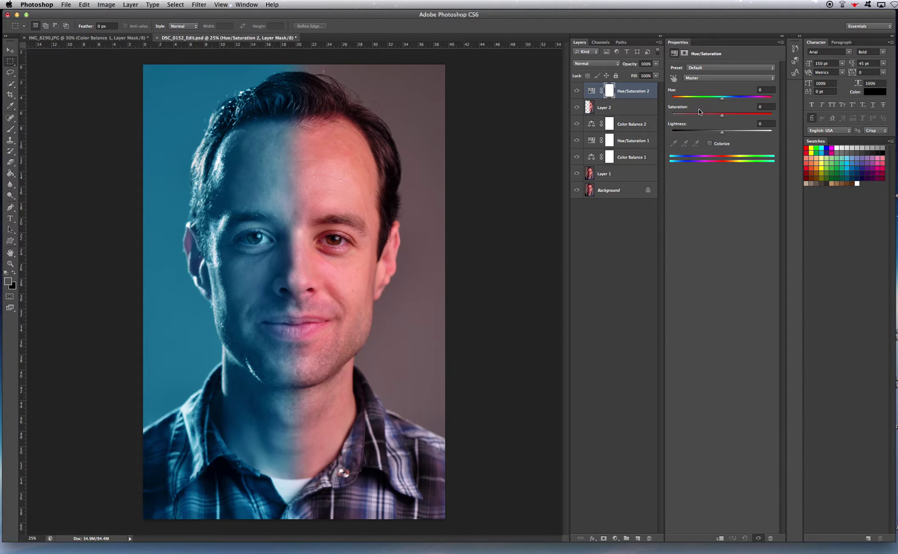
pyautogui.click(624, 90)
pyautogui.moveTo(711, 115); pyautogui.dragTo(665, 119)
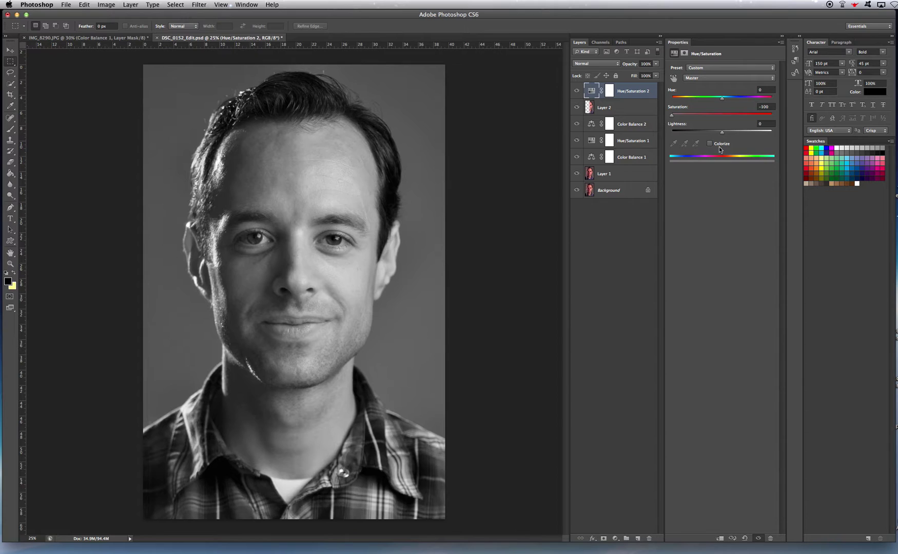
pyautogui.press('Delete')
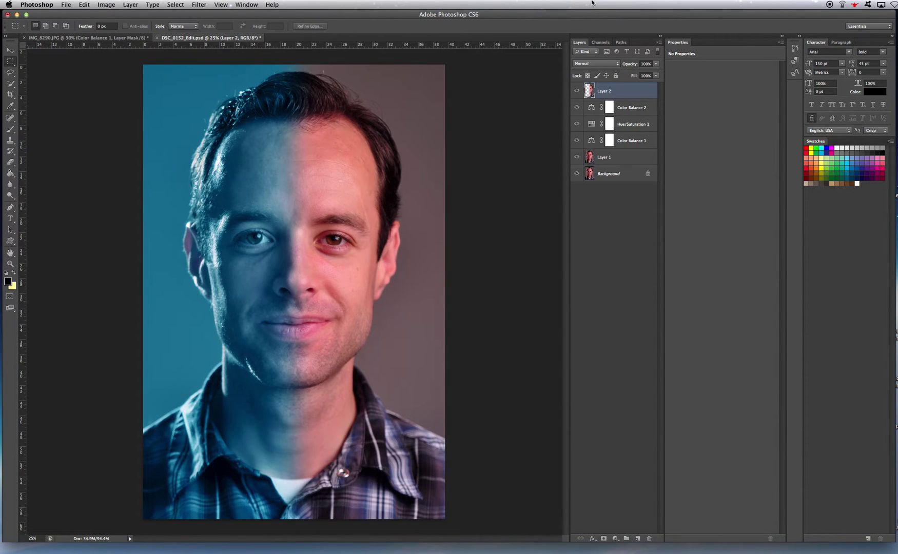
# Apply a Hue/Saturation adjustment directly to Layer 2 with saturation -45.
pyautogui.click(105, 4)
pyautogui.moveTo(118, 32)
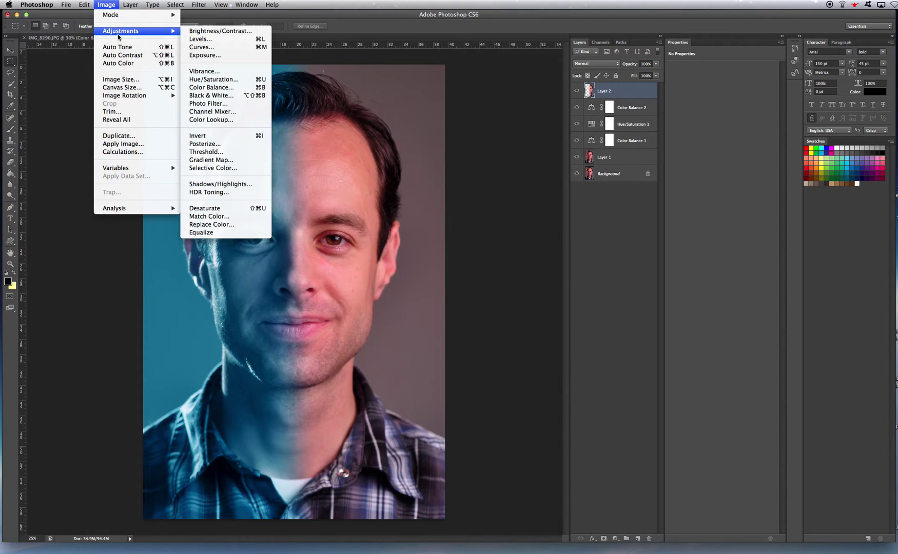
pyautogui.click(229, 80)
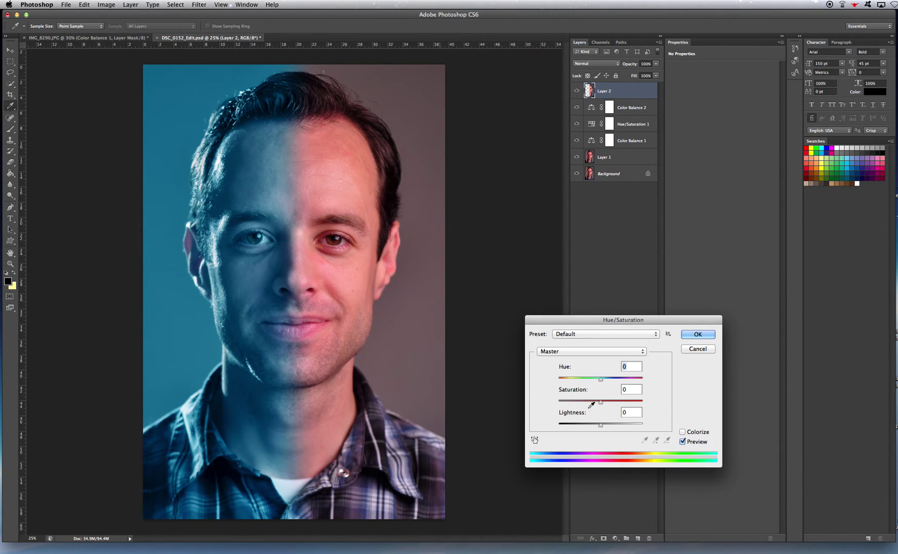
pyautogui.moveTo(600, 401); pyautogui.dragTo(582, 406)
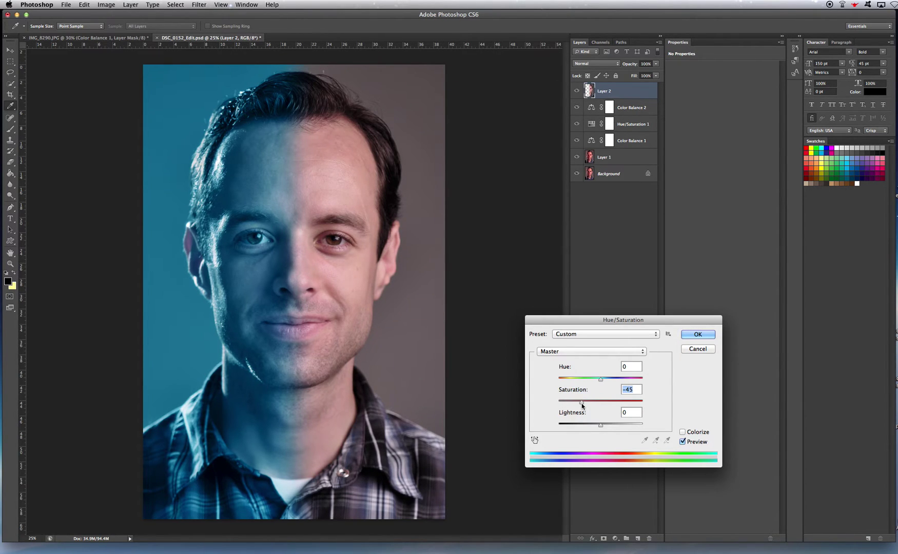
pyautogui.click(698, 334)
pyautogui.press('m')
# Apply a Color Balance adjustment directly to Layer 2 with midtones +83 red, -74 magenta and about -70 yellow.
pyautogui.click(106, 5)
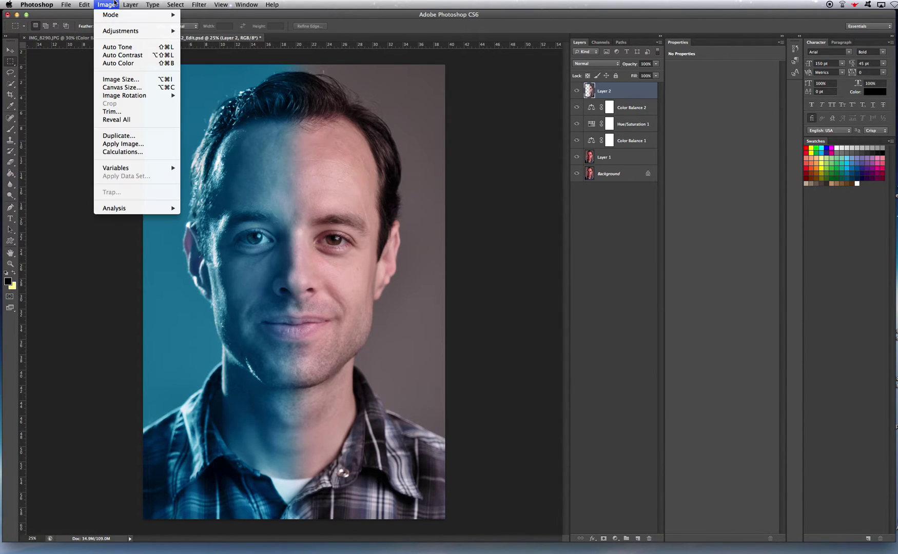
pyautogui.moveTo(118, 32)
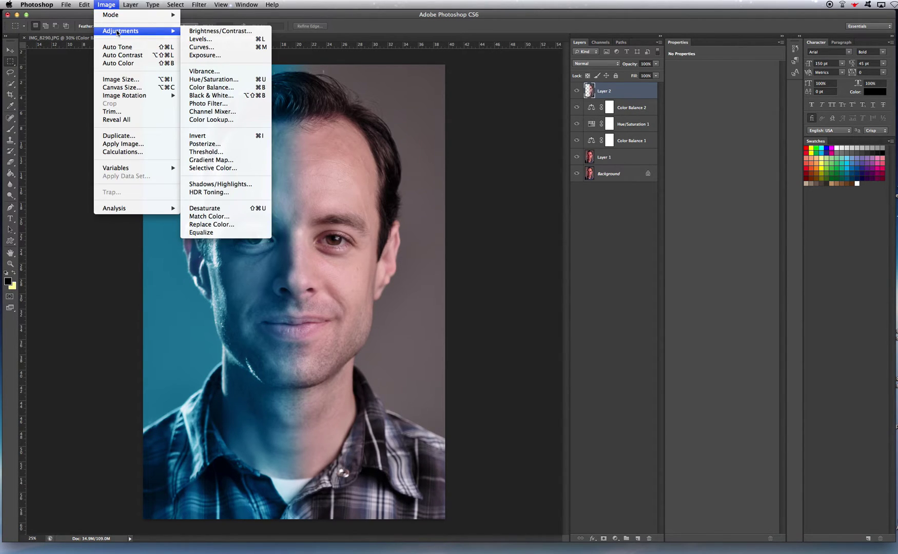
pyautogui.click(237, 89)
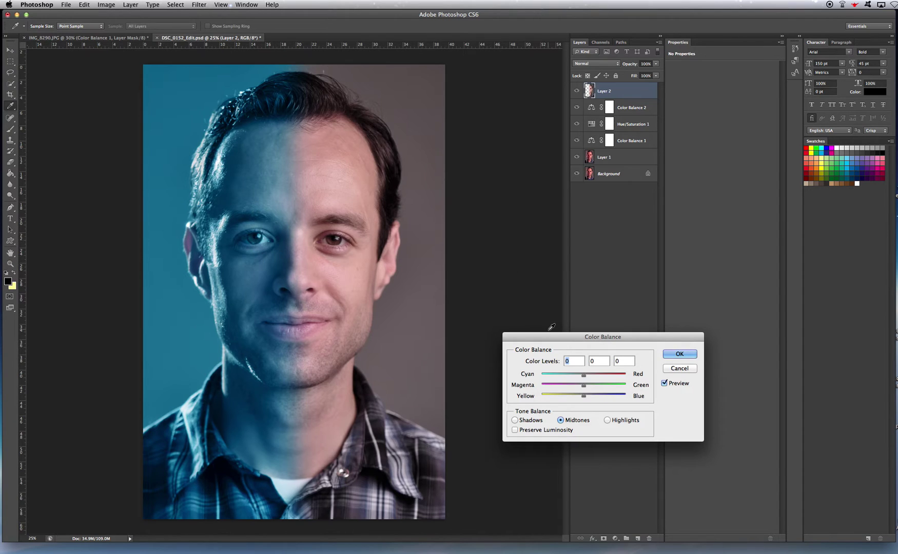
pyautogui.moveTo(583, 375); pyautogui.dragTo(565, 387)
pyautogui.moveTo(618, 375); pyautogui.dragTo(635, 375)
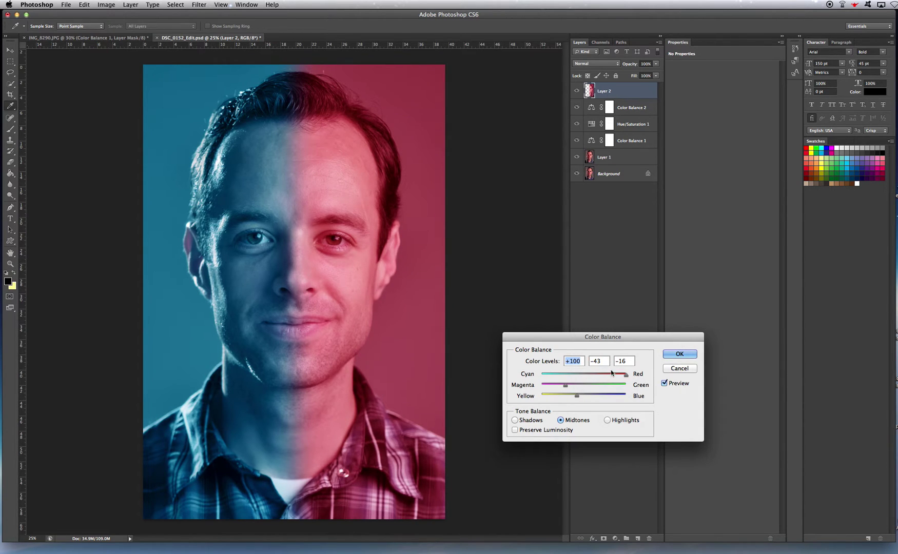
pyautogui.moveTo(626, 375); pyautogui.dragTo(618, 376)
pyautogui.moveTo(564, 385)
pyautogui.mouseDown()
pyautogui.moveTo(556, 386)
pyautogui.moveTo(573, 396)
pyautogui.moveTo(553, 386)
pyautogui.moveTo(554, 396)
pyautogui.mouseUp()
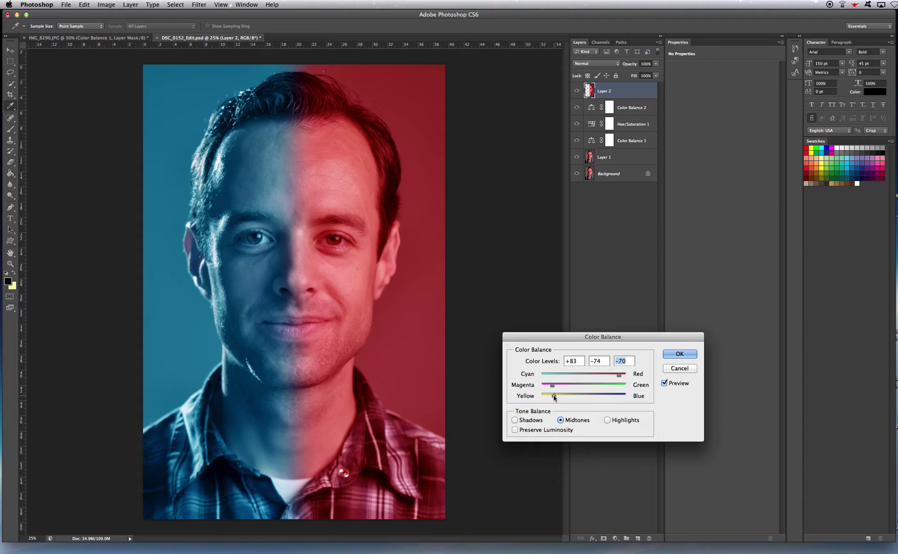
pyautogui.moveTo(554, 396)
pyautogui.mouseDown()
pyautogui.moveTo(550, 386)
pyautogui.moveTo(555, 395)
pyautogui.mouseUp()
pyautogui.click(681, 354)
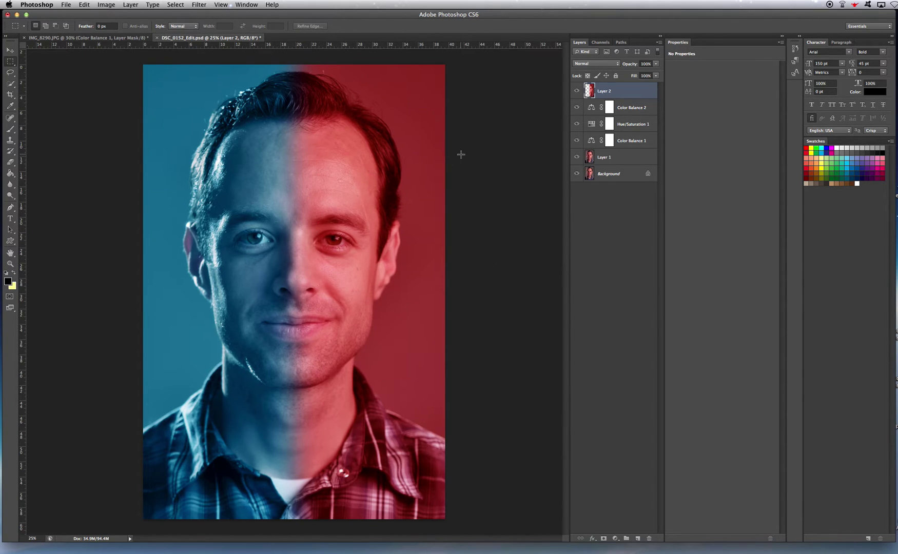
# Compare the portrait with Layer 2 and the adjustment layers hidden and shown, leaving them all visible.
pyautogui.moveTo(576, 141); pyautogui.dragTo(576, 91)
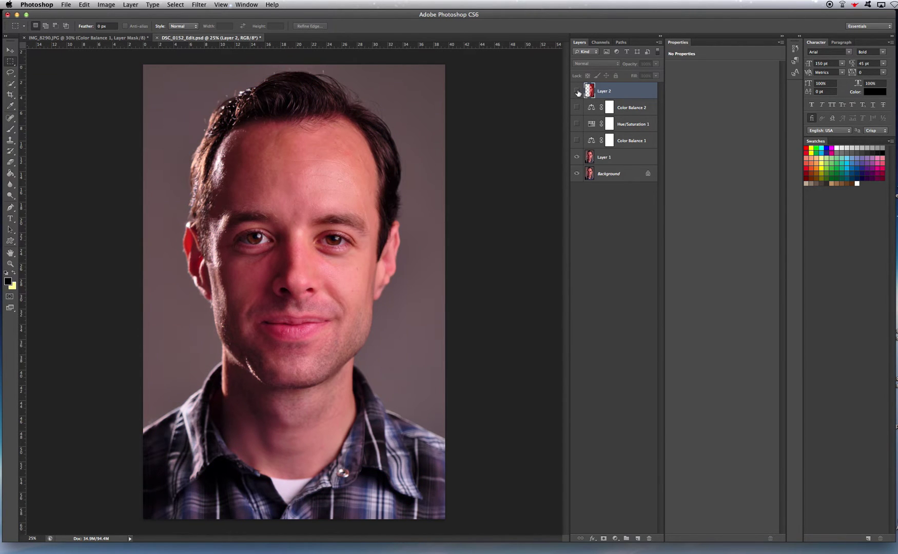
pyautogui.click(576, 91)
pyautogui.click(577, 91)
pyautogui.click(577, 141)
pyautogui.click(577, 124)
pyautogui.click(577, 107)
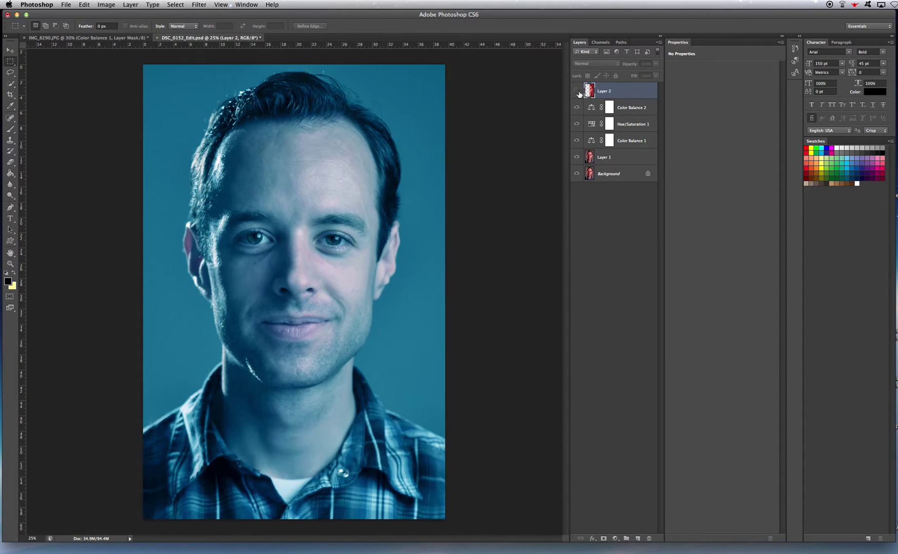
pyautogui.click(577, 90)
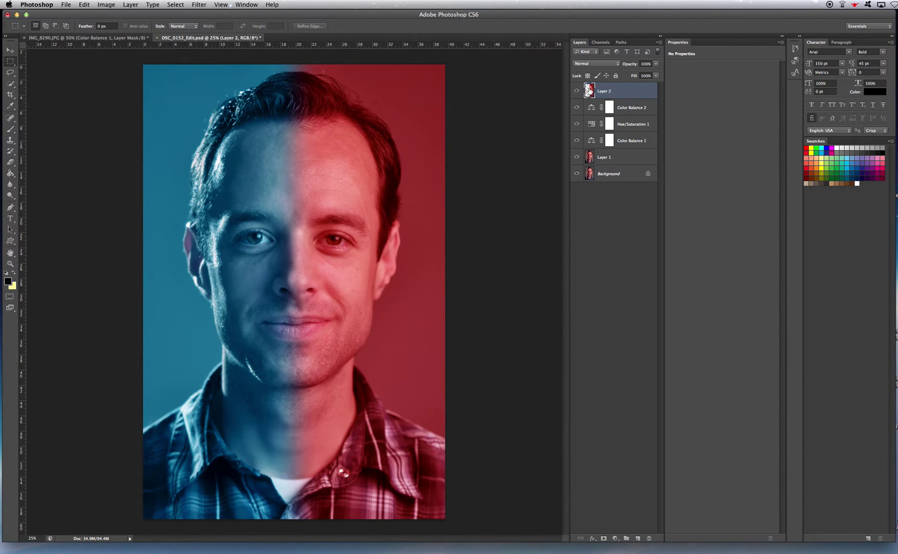
# Duplicate Layer 1 and move the copy to the top of the layer stack.
pyautogui.rightClick(618, 158)
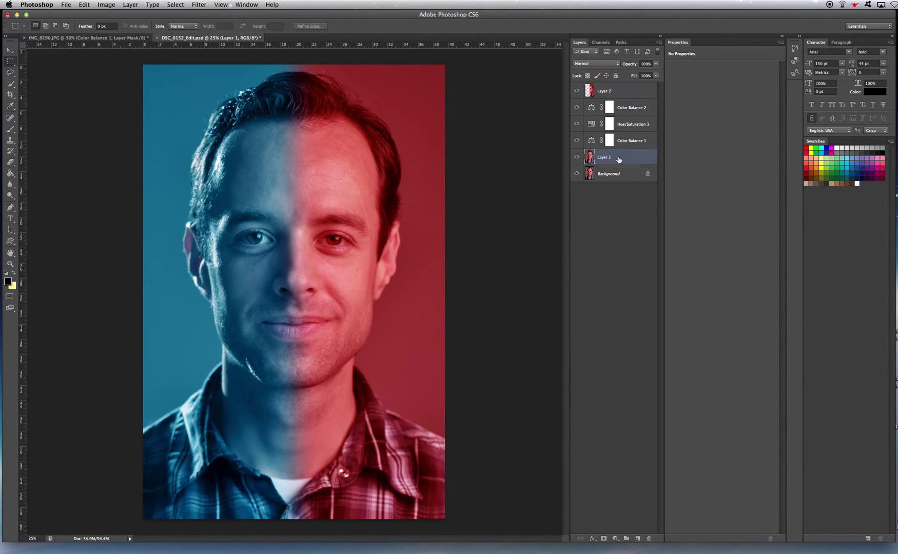
pyautogui.click(645, 181)
pyautogui.click(628, 255)
pyautogui.moveTo(630, 158); pyautogui.dragTo(626, 88)
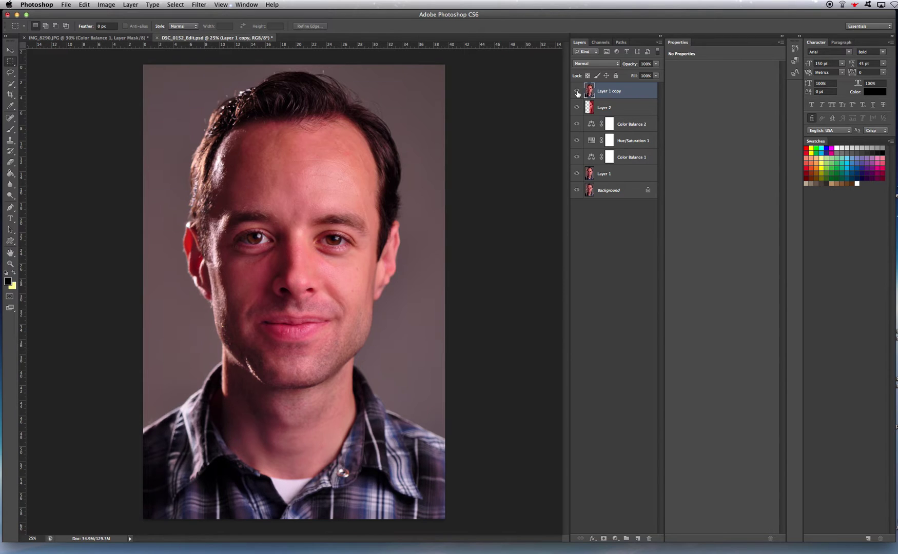
# Compare the original portrait with the two-tone version by toggling Layer 1 copy, leaving the copy hidden.
pyautogui.click(577, 91)
pyautogui.click(576, 92)
pyautogui.click(577, 92)
pyautogui.click(576, 92)
pyautogui.click(577, 92)
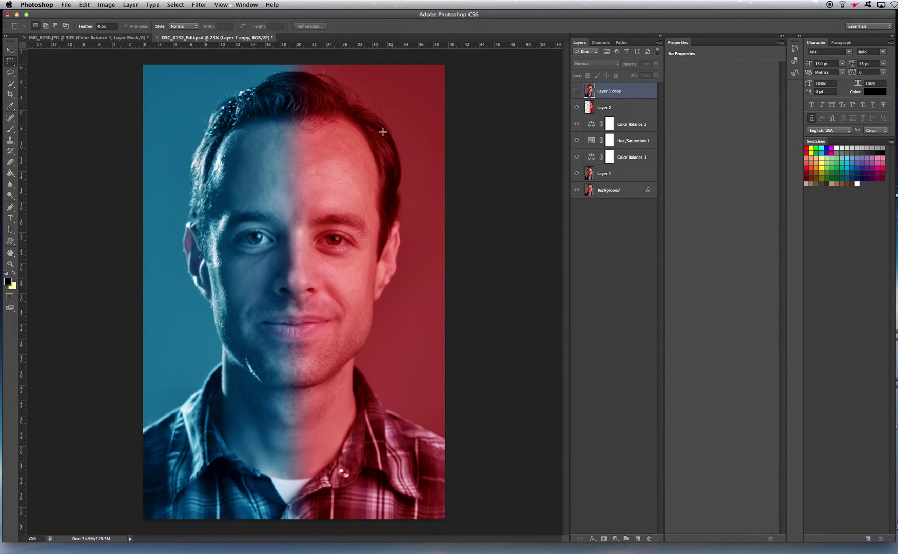
# Apply another Color Balance adjustment directly to Layer 2, shifting the red half of the portrait towards orange.
pyautogui.click(620, 113)
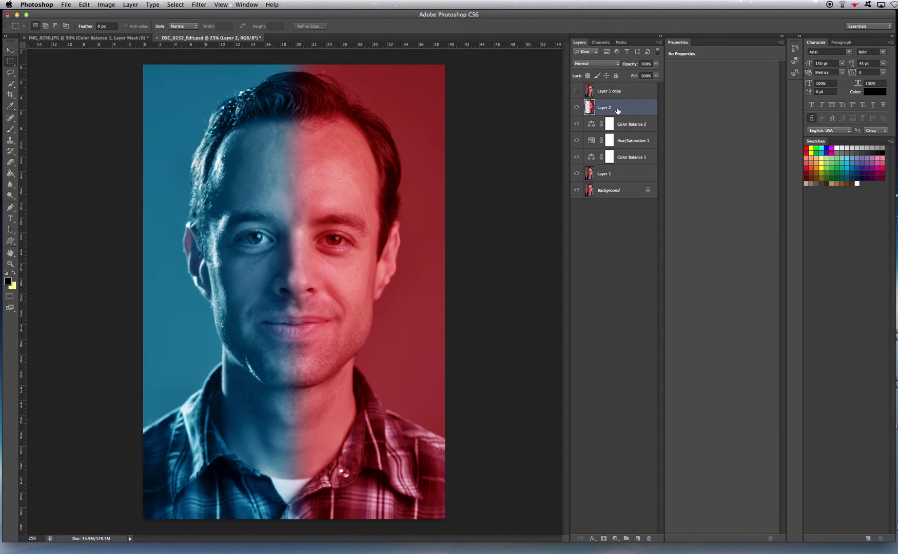
pyautogui.click(98, 4)
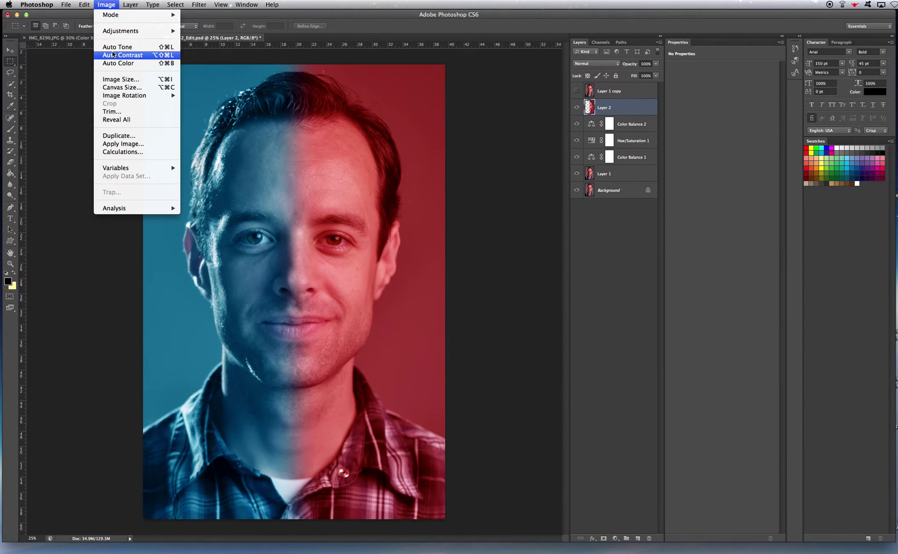
pyautogui.moveTo(124, 31)
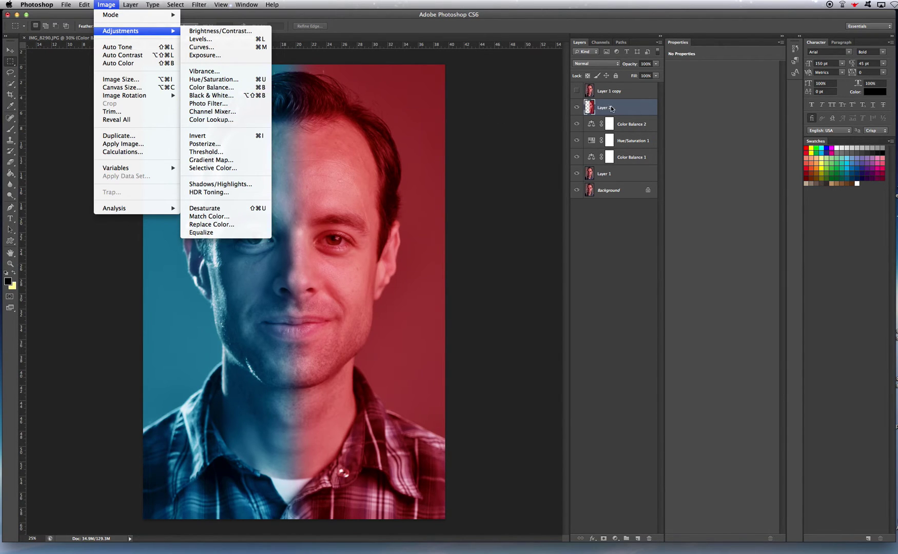
pyautogui.click(244, 90)
pyautogui.moveTo(584, 396)
pyautogui.mouseDown()
pyautogui.moveTo(564, 394)
pyautogui.moveTo(581, 374)
pyautogui.moveTo(589, 386)
pyautogui.mouseUp()
pyautogui.click(680, 354)
pyautogui.press('m')
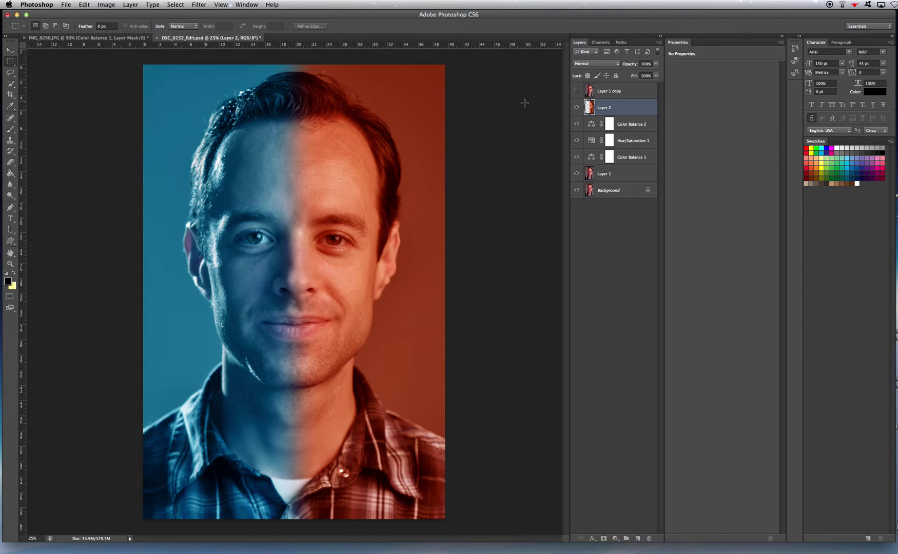
# Try a purple tint on Color Balance 2 by setting its midtones to Cyan-Red +14 and Magenta-Green -70.
pyautogui.click(633, 125)
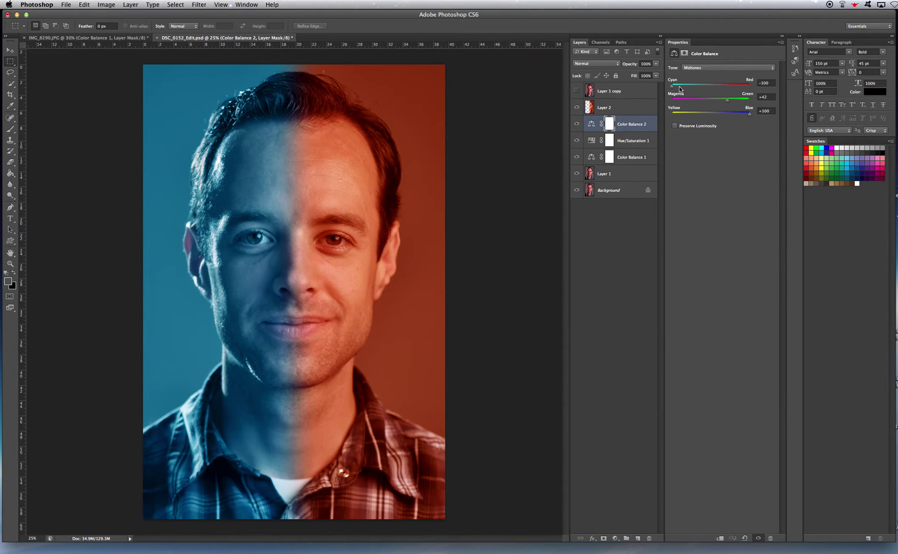
pyautogui.moveTo(725, 101)
pyautogui.mouseDown()
pyautogui.moveTo(684, 101)
pyautogui.moveTo(717, 88)
pyautogui.mouseUp()
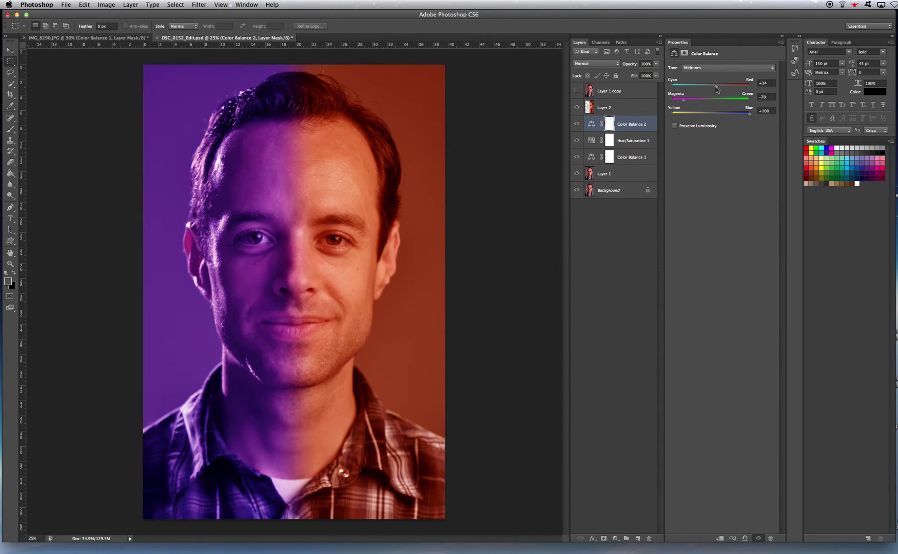
# Try shifting the midtones of Layer 2 towards yellow with a Color Balance adjustment of more cyan, green +50 and yellow -100.
pyautogui.click(624, 108)
pyautogui.click(107, 5)
pyautogui.moveTo(135, 30)
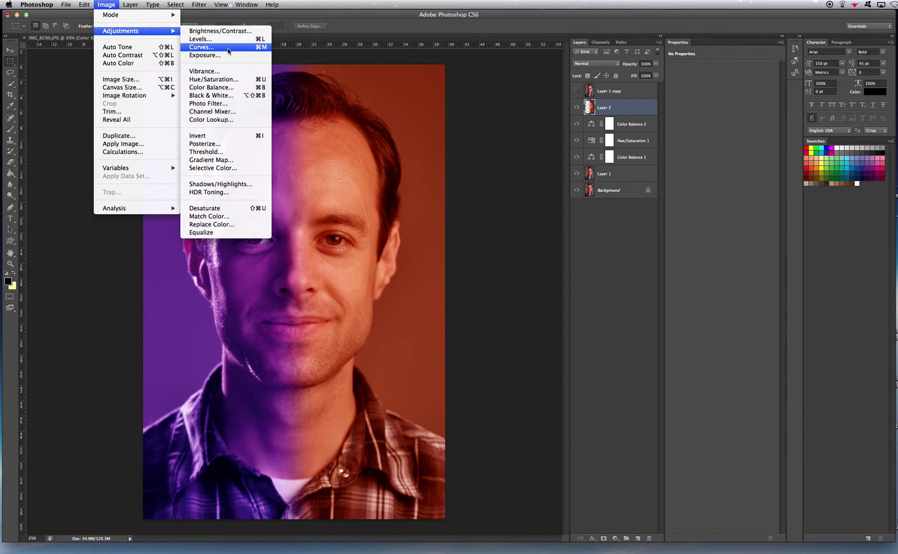
pyautogui.click(236, 89)
pyautogui.moveTo(584, 396); pyautogui.dragTo(525, 396)
pyautogui.moveTo(602, 388); pyautogui.dragTo(605, 388)
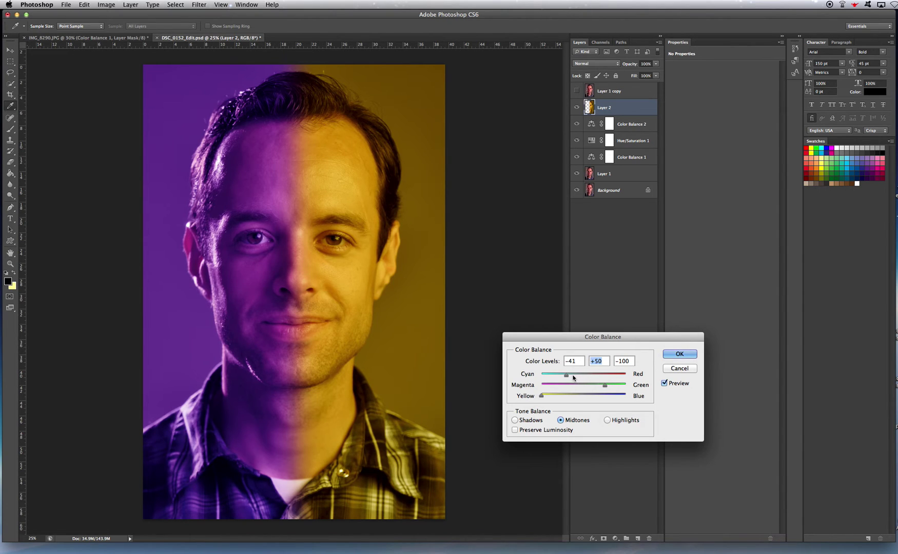
pyautogui.moveTo(565, 375); pyautogui.dragTo(563, 375)
pyautogui.click(680, 354)
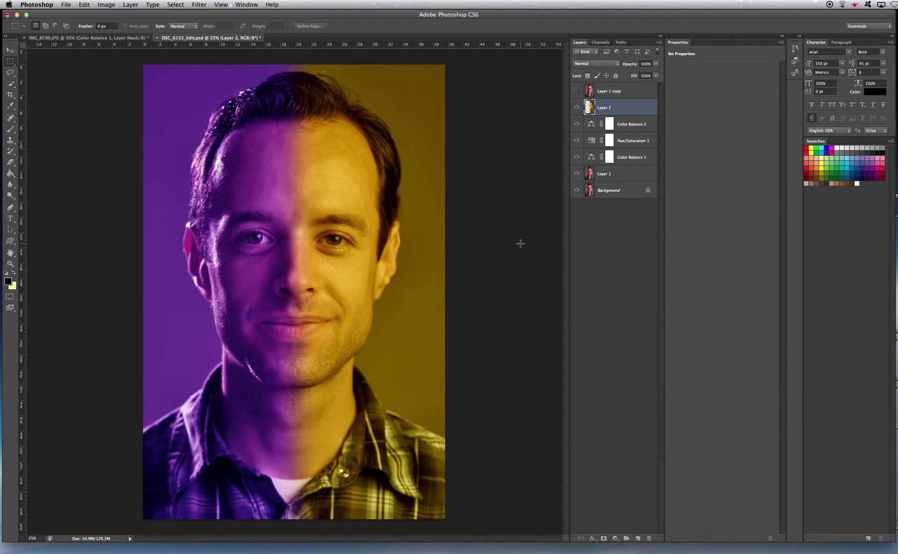
# Undo the yellow and purple tints and the earlier orange shift of Layer 2, back to the blue and red split.
pyautogui.click(85, 4)
pyautogui.click(95, 31)
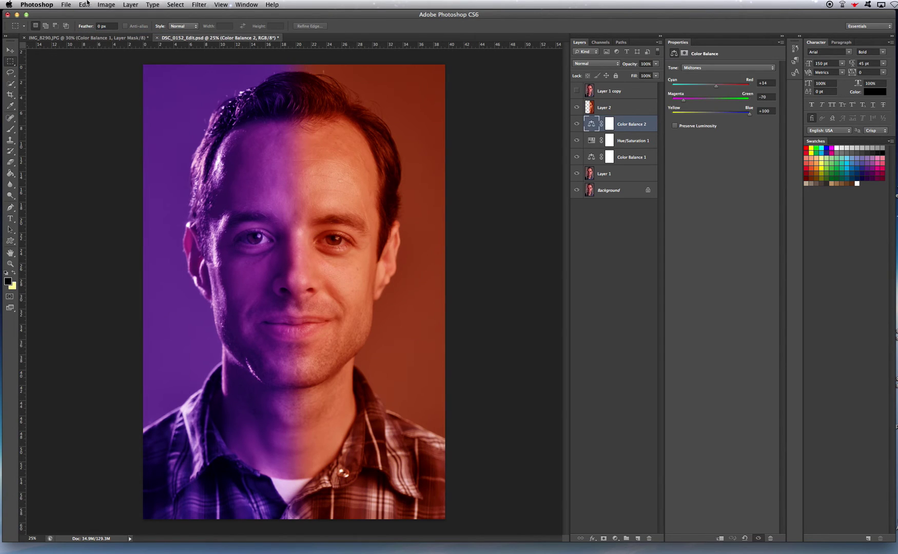
pyautogui.click(86, 4)
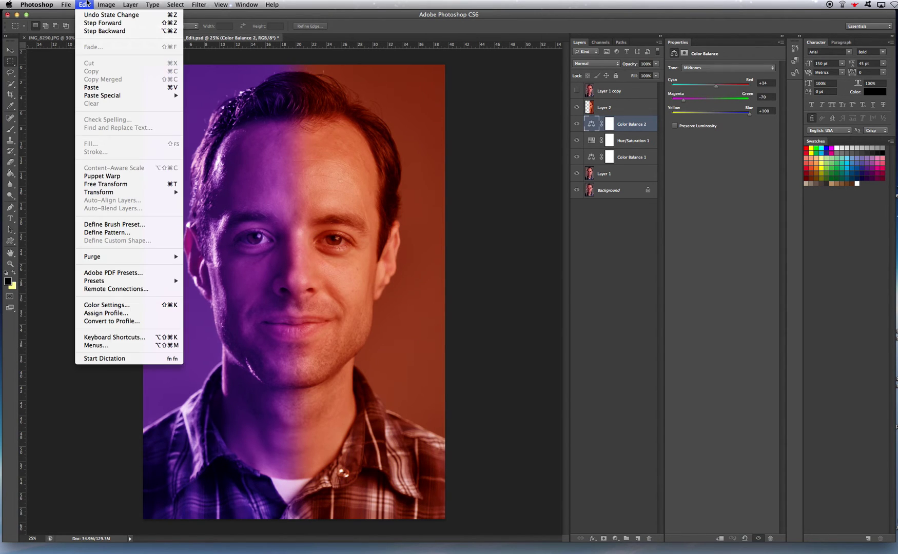
pyautogui.click(94, 31)
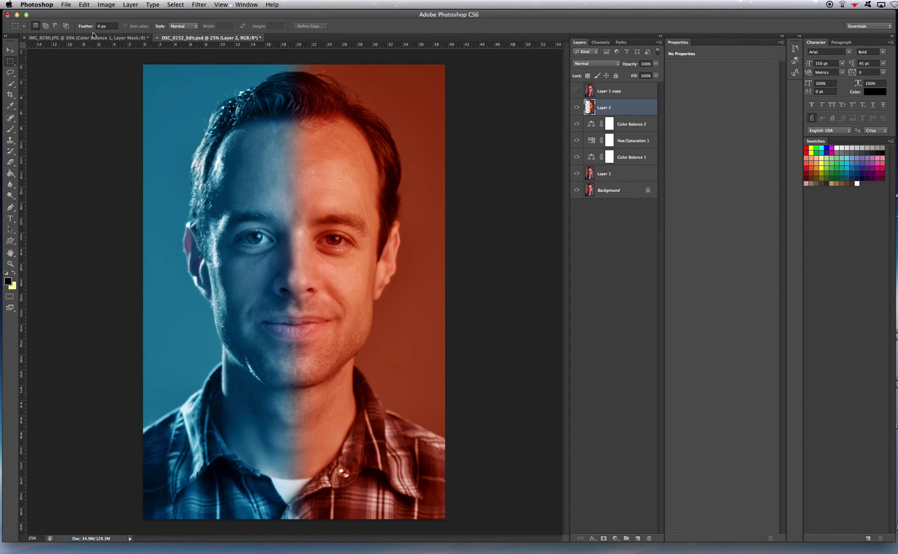
pyautogui.click(85, 4)
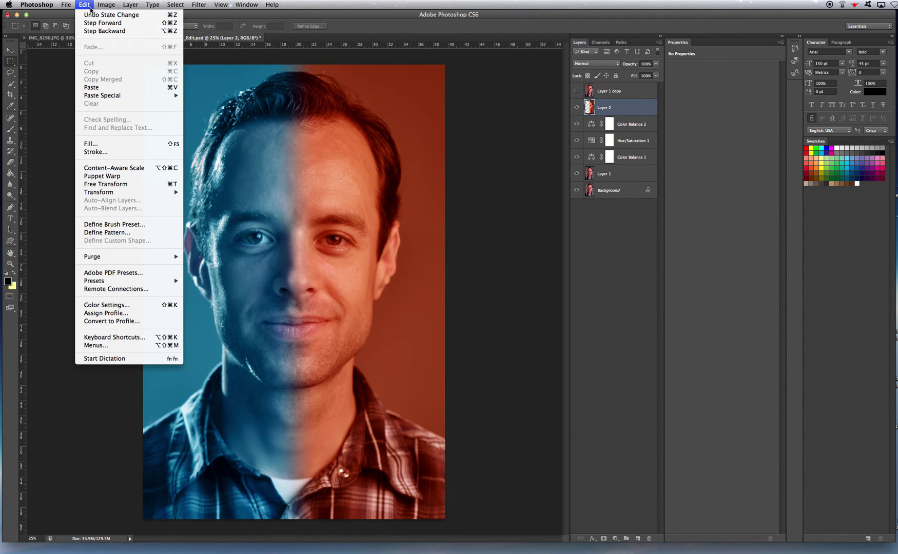
pyautogui.click(95, 30)
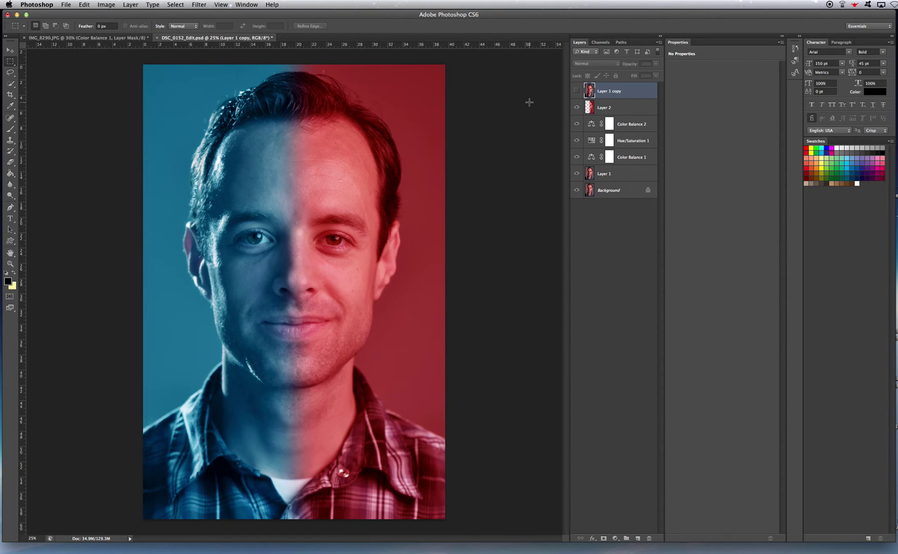
# Compare the two-tone portrait with the original by toggling Layer 1 copy, leaving the copy visible.
pyautogui.click(576, 91)
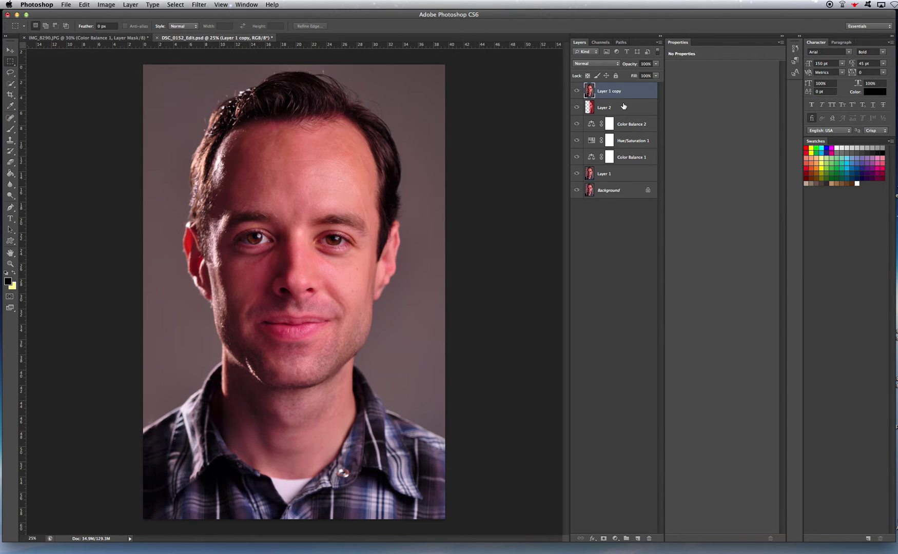
pyautogui.click(577, 91)
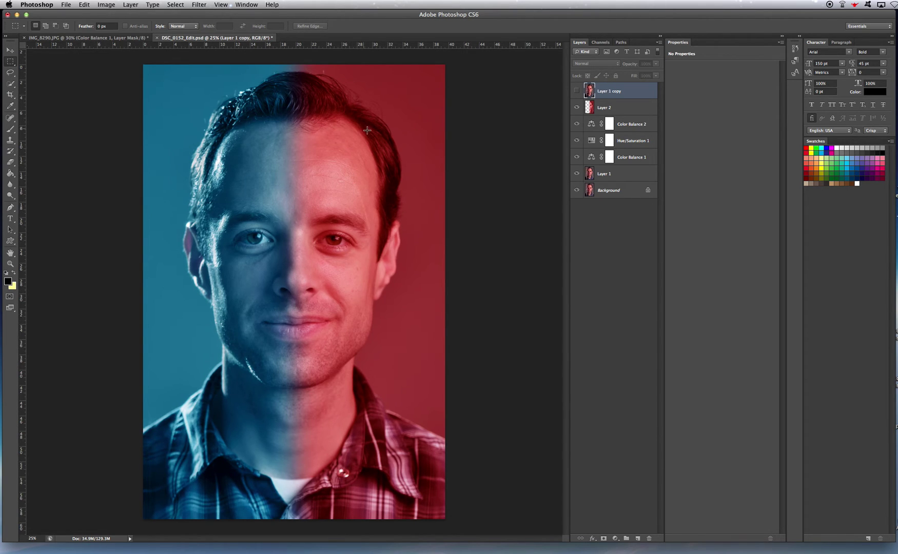
pyautogui.click(577, 91)
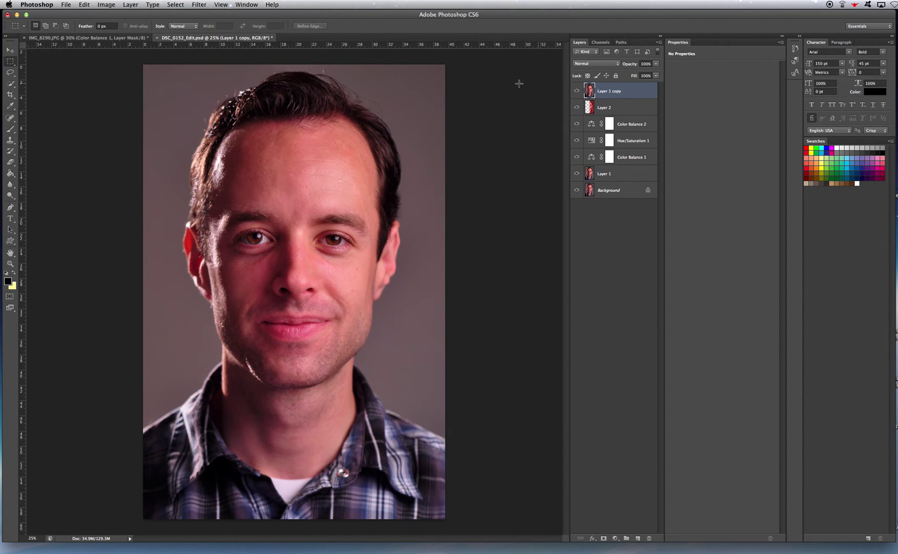
# Make an elliptical selection around the face on Layer 1 copy and feather it by 300 pixels.
pyautogui.click(10, 62)
pyautogui.click(51, 69)
pyautogui.moveTo(210, 106); pyautogui.dragTo(390, 415)
pyautogui.rightClick(329, 292)
pyautogui.click(354, 310)
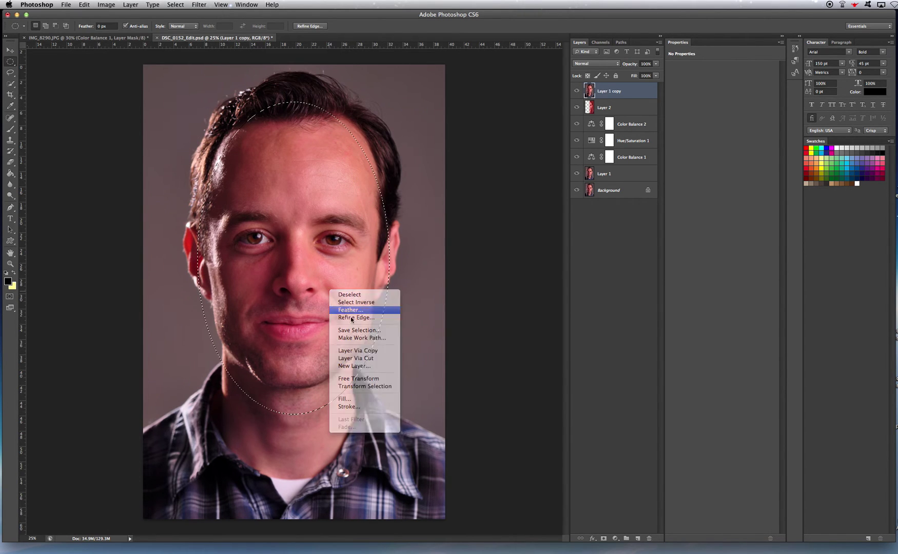
pyautogui.write('150')
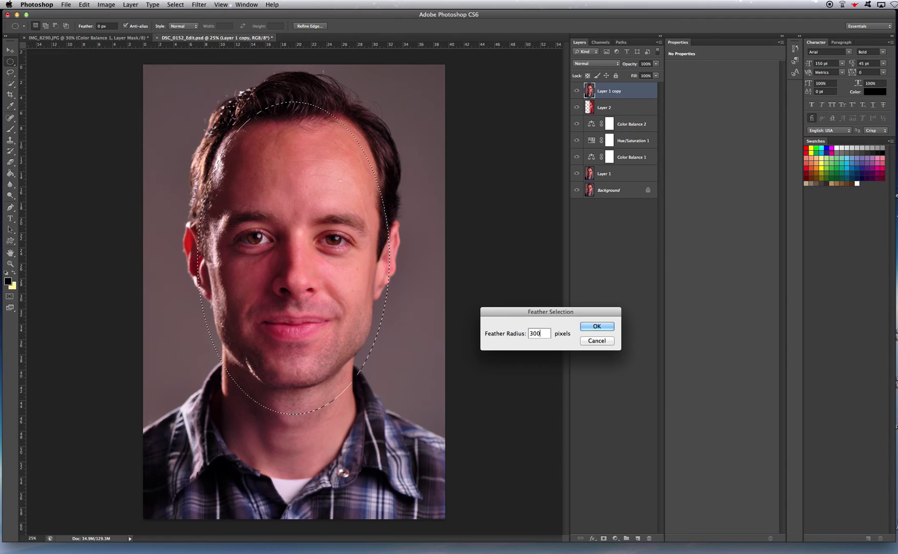
pyautogui.press('Return')
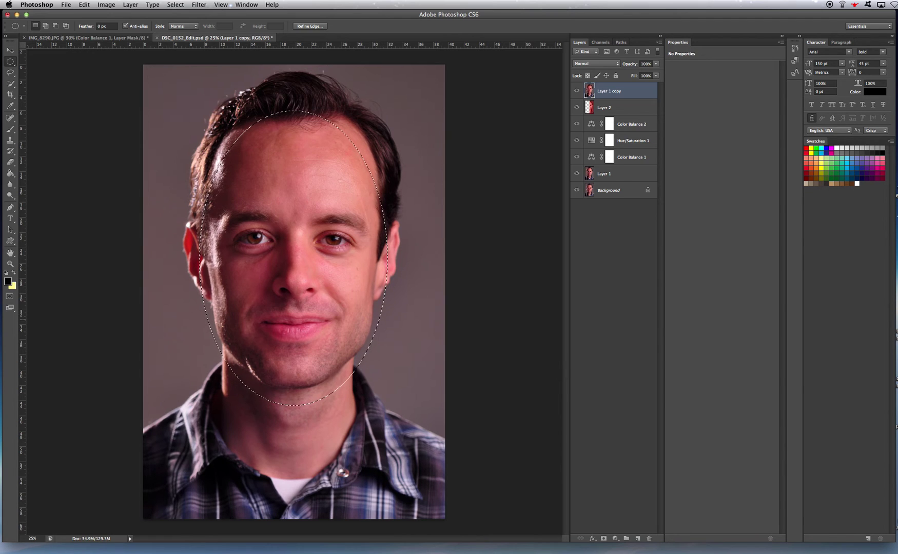
# Invert the selection, delete everything outside the face from Layer 1 copy, and deselect.
pyautogui.rightClick(363, 238)
pyautogui.click(378, 247)
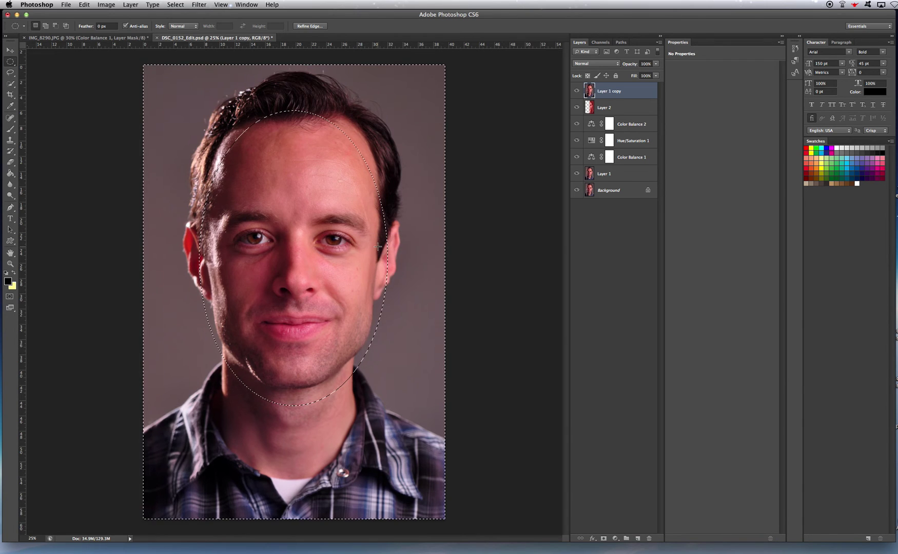
pyautogui.press('Delete')
pyautogui.rightClick(355, 221)
pyautogui.click(367, 225)
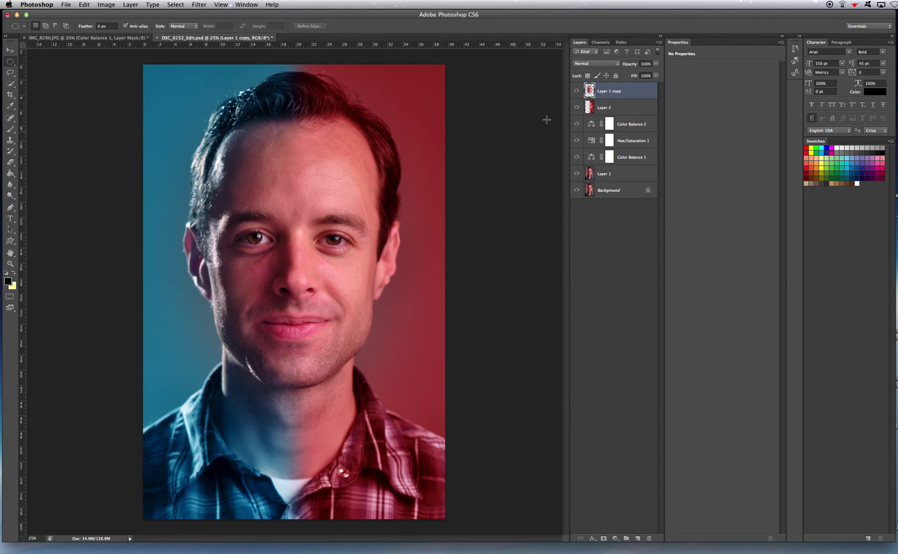
# Compare the portrait with Layer 1 copy hidden and shown, and lower that layer's opacity to 80%.
pyautogui.click(576, 91)
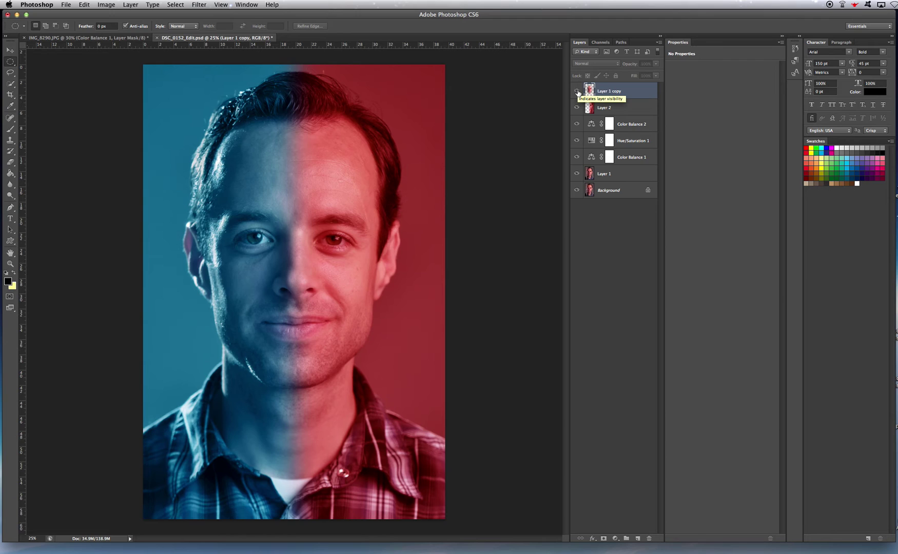
pyautogui.click(577, 91)
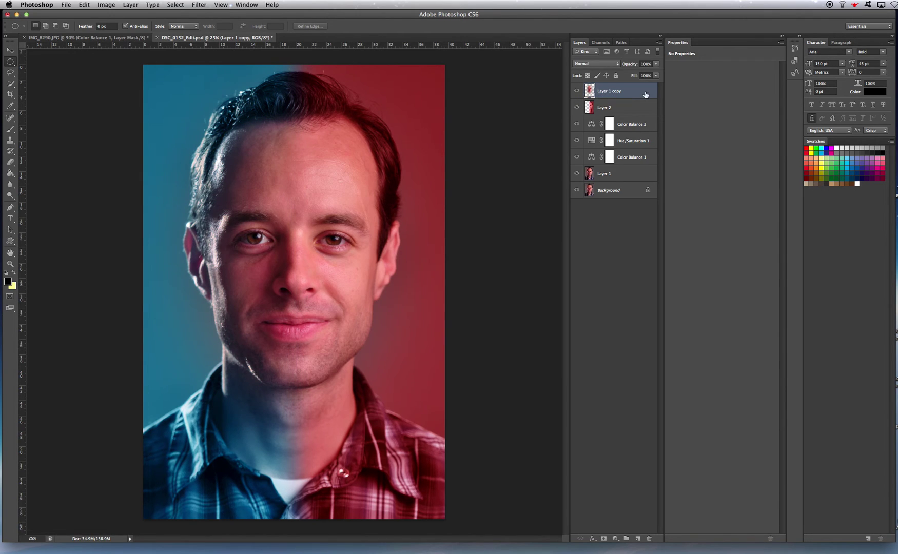
pyautogui.click(655, 76)
pyautogui.moveTo(657, 72); pyautogui.dragTo(638, 77)
pyautogui.moveTo(658, 75); pyautogui.dragTo(647, 76)
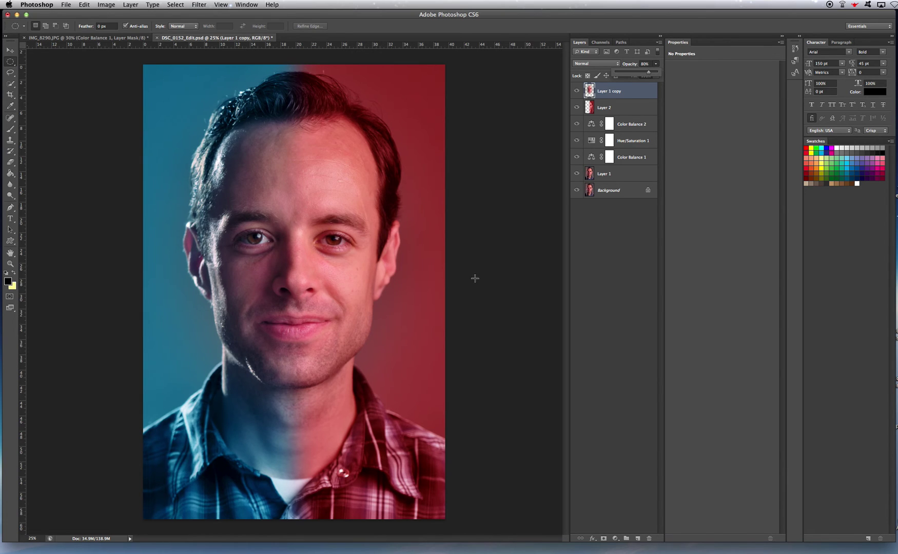
# Move Layer 1 to the top of the stack to view the original portrait, and return it to just above the Background.
pyautogui.click(624, 178)
pyautogui.moveTo(624, 178); pyautogui.dragTo(618, 87)
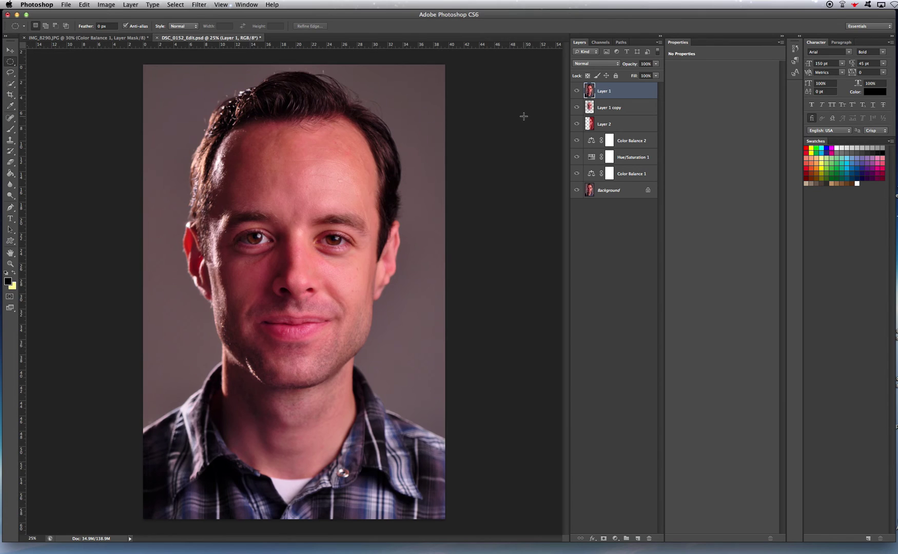
pyautogui.moveTo(630, 92); pyautogui.dragTo(625, 175)
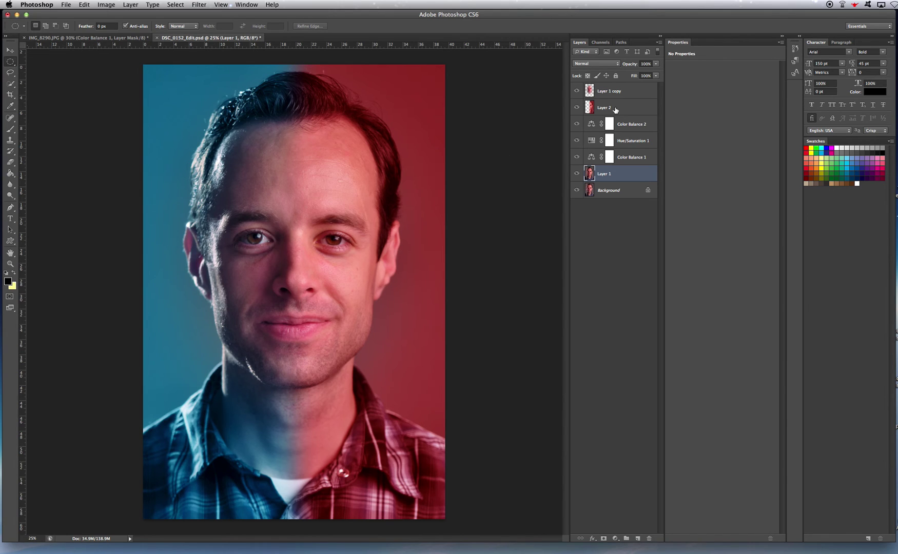
# Hide Hue/Saturation 1, Color Balance 2, Layer 2 and Layer 1 copy to view the portrait without them.
pyautogui.click(621, 124)
pyautogui.click(621, 140)
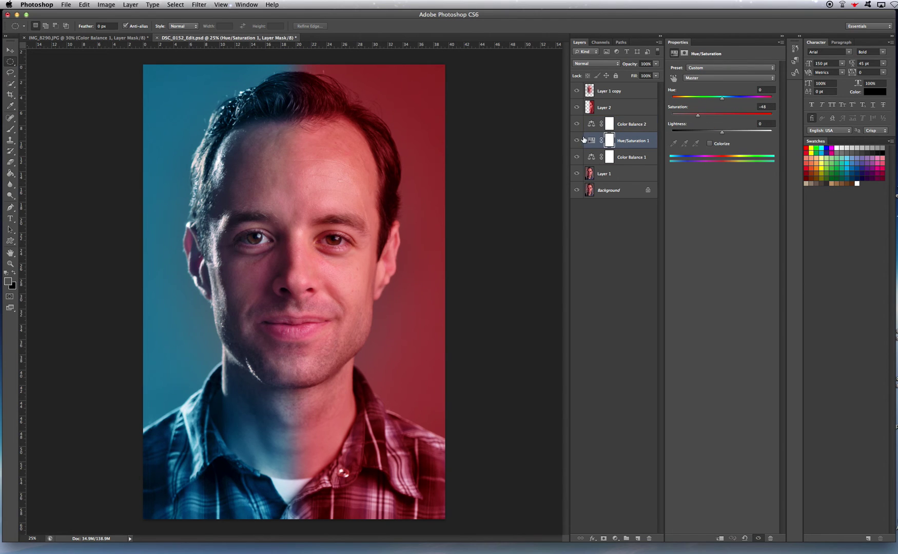
pyautogui.moveTo(577, 141); pyautogui.dragTo(578, 91)
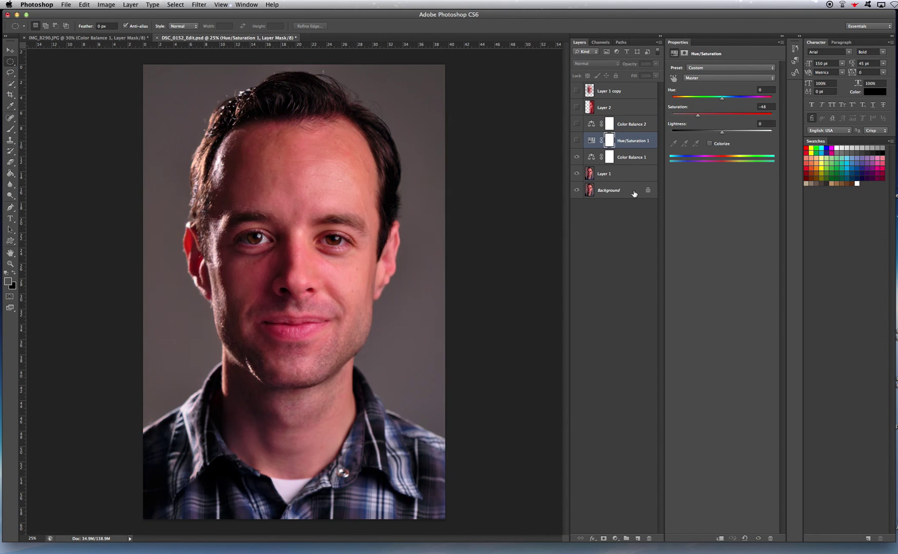
# Review each layer's effect by toggling Color Balance 1 and showing Hue/Saturation 1, Color Balance 2, Layer 2 and Layer 1 copy in turn.
pyautogui.click(619, 157)
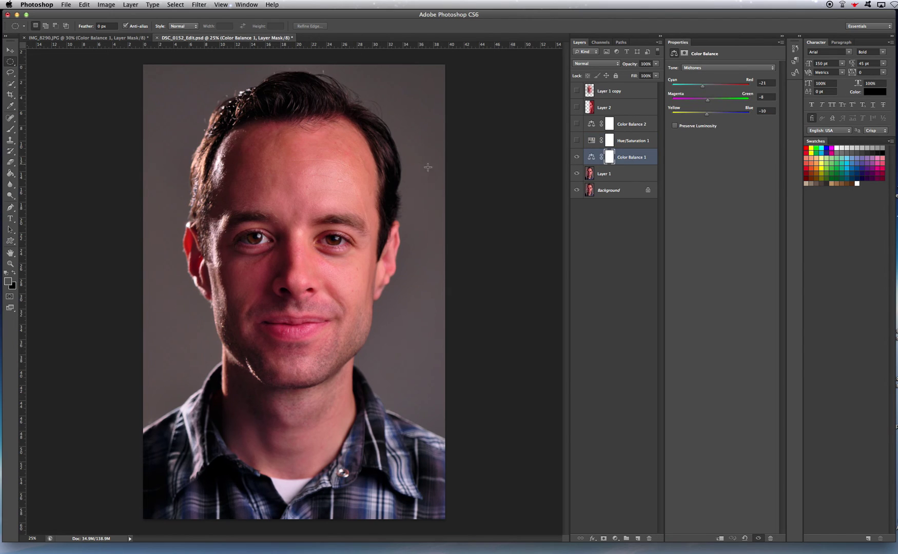
pyautogui.click(576, 158)
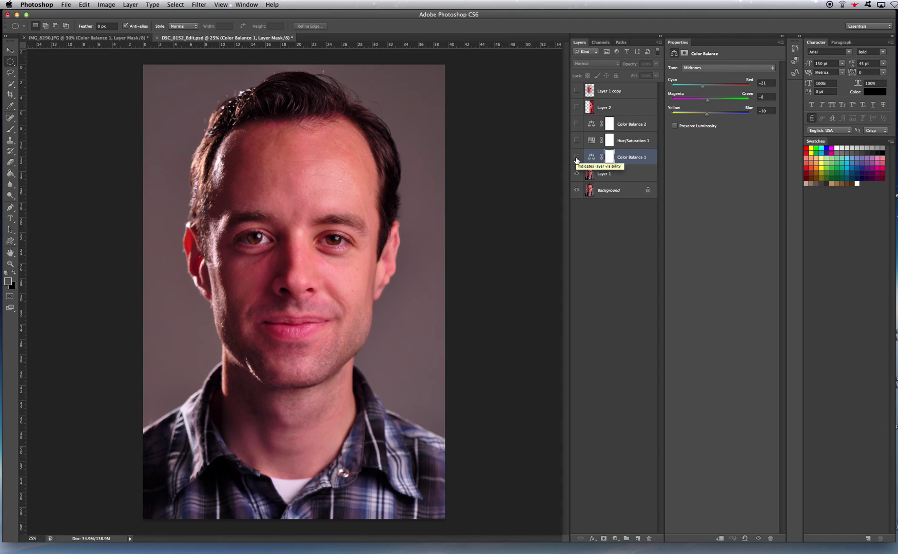
pyautogui.click(577, 157)
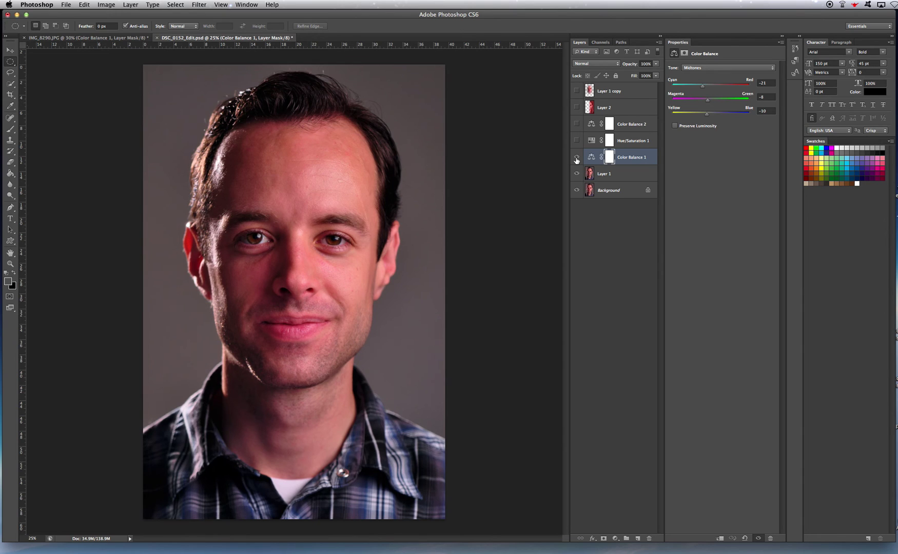
pyautogui.click(577, 140)
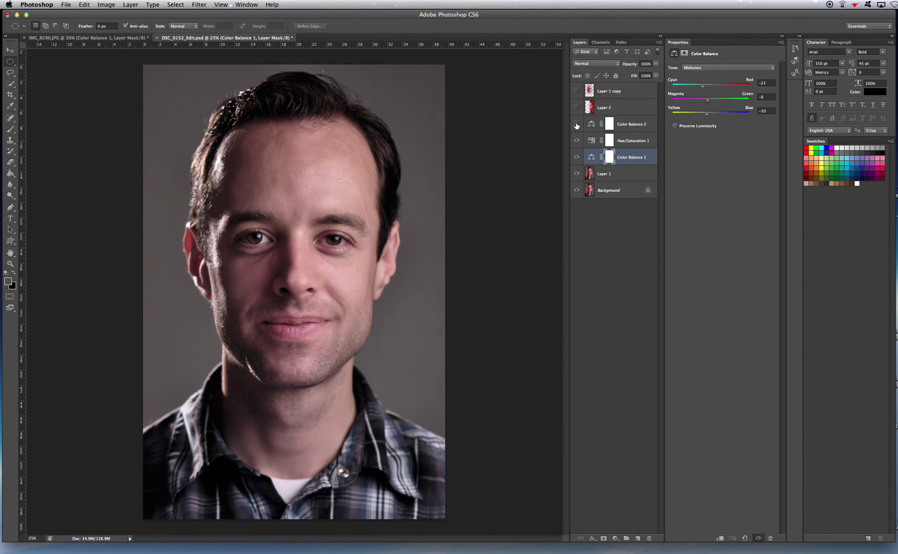
pyautogui.click(577, 124)
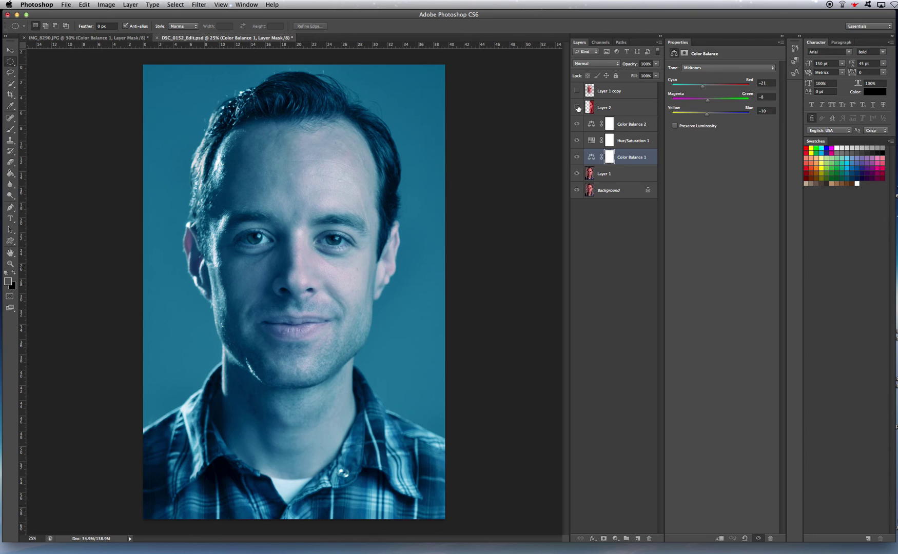
pyautogui.click(577, 107)
pyautogui.click(576, 91)
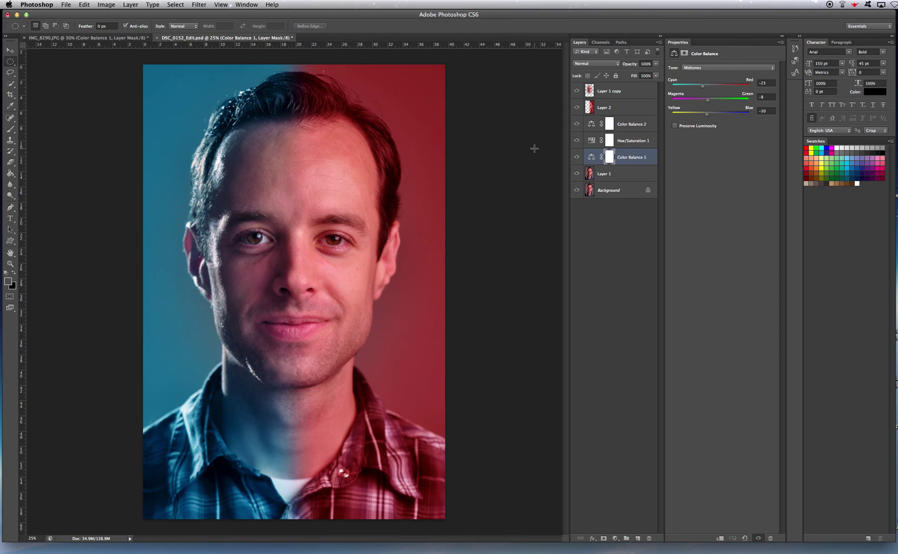
# Switch to the leaf photo and compare it with Color Balance 1 and the Hue/Saturation layer hidden and shown, leaving both visible.
pyautogui.click(93, 39)
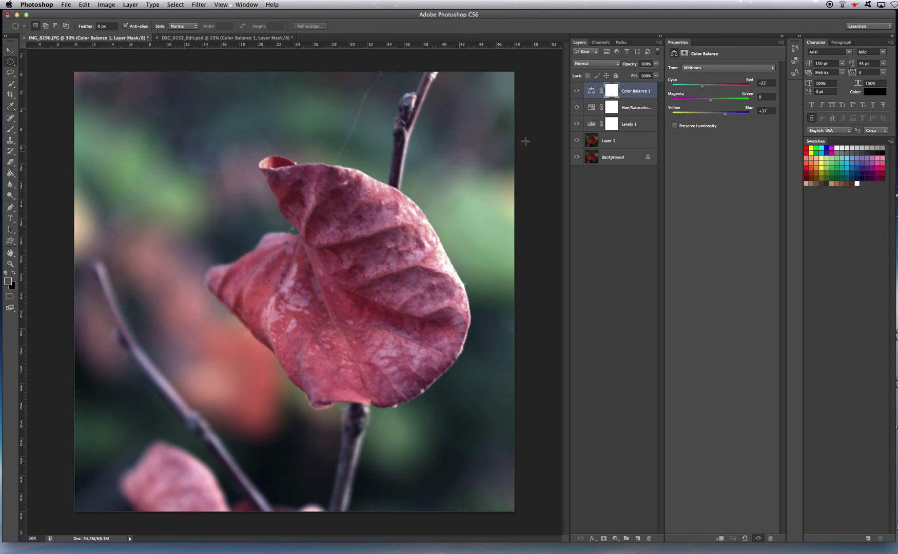
pyautogui.click(576, 92)
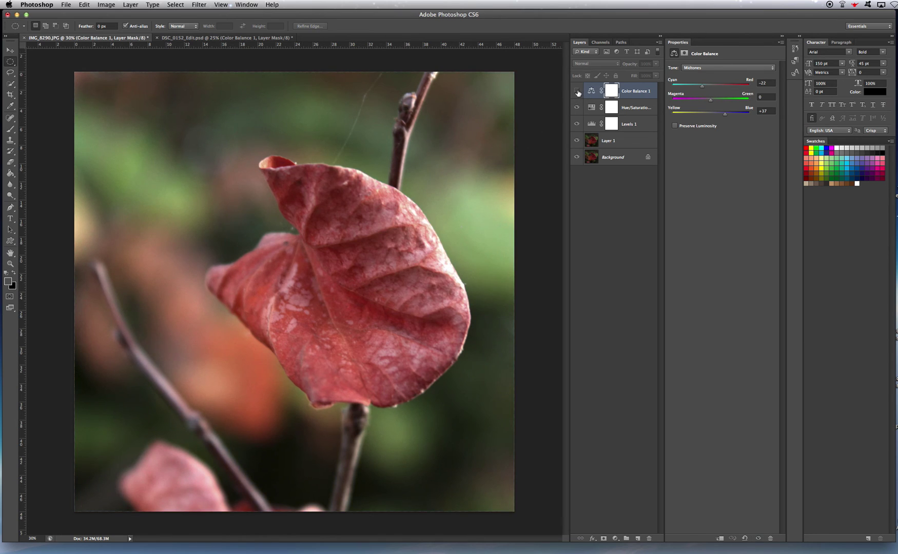
pyautogui.click(577, 107)
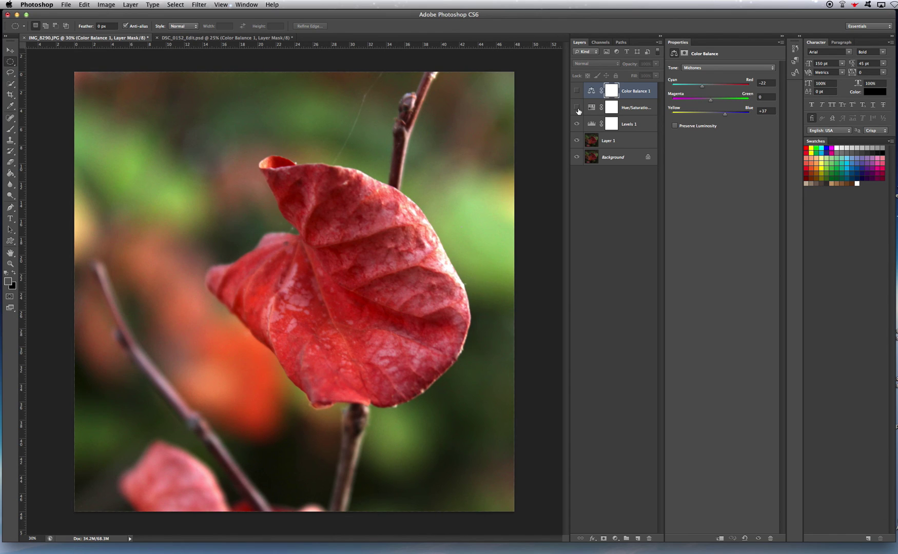
pyautogui.click(577, 108)
pyautogui.click(577, 92)
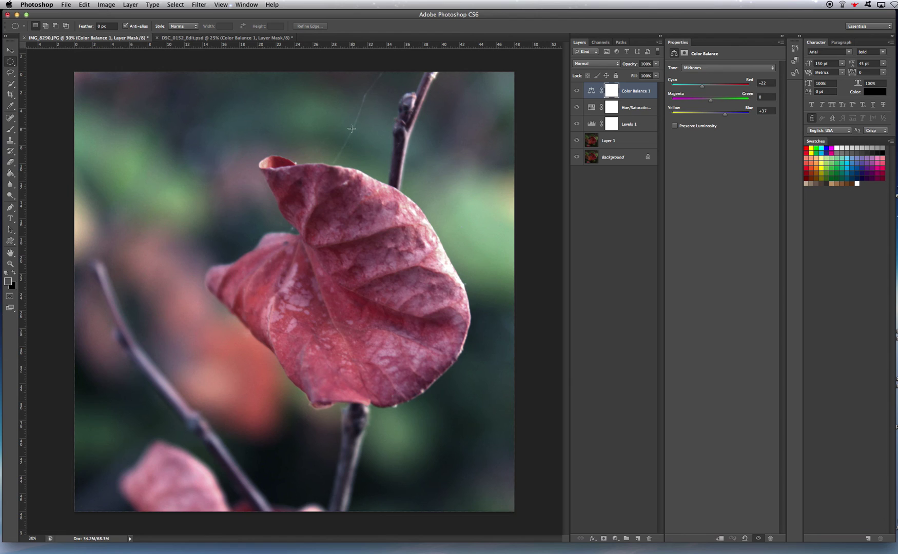
# Bring the portrait document to the front, and switch to Chrome to view the portfolio website from its header photo.
pyautogui.click(227, 38)
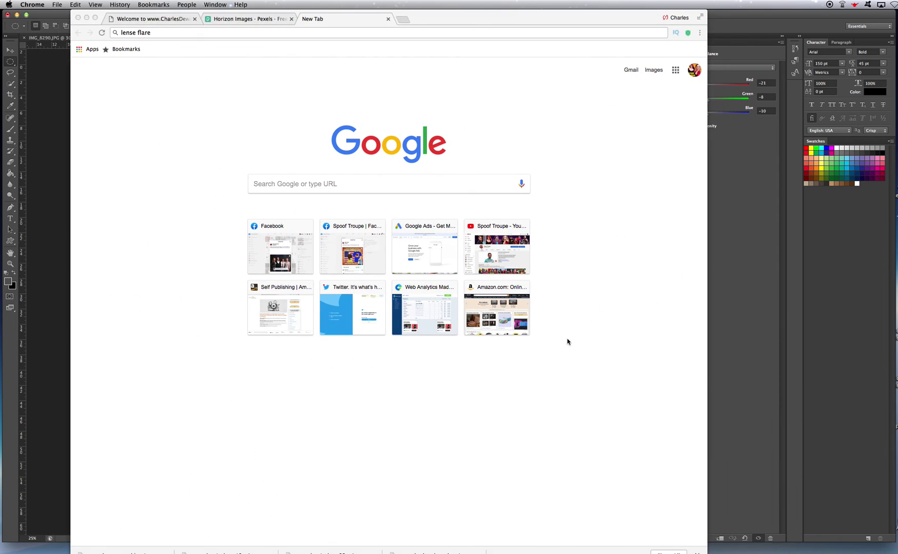
pyautogui.click(156, 17)
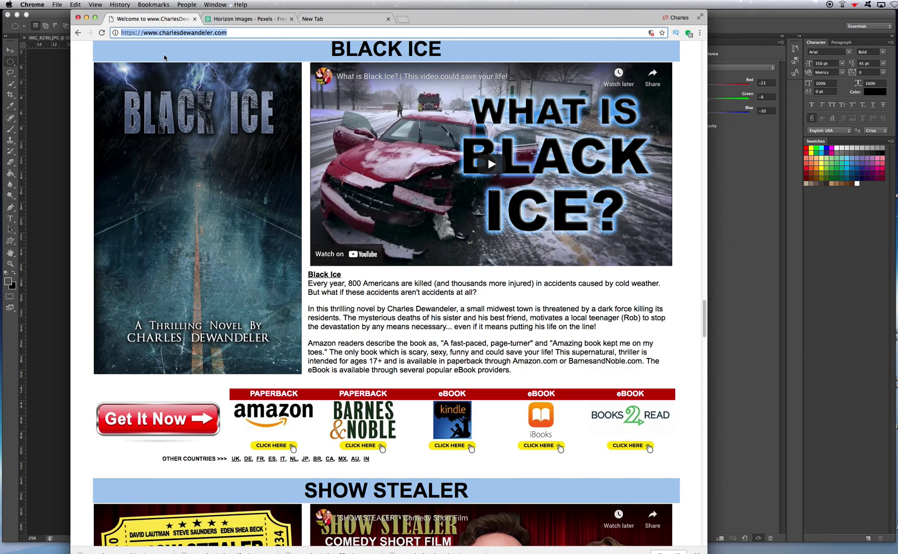
pyautogui.click(172, 31)
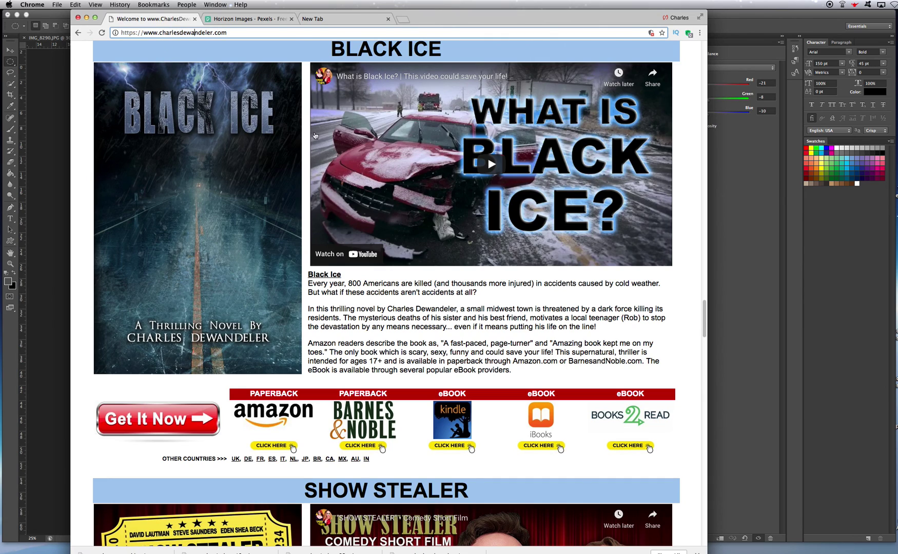
pyautogui.scroll(-15, 412, 201)
pyautogui.scroll(15, 412, 202)
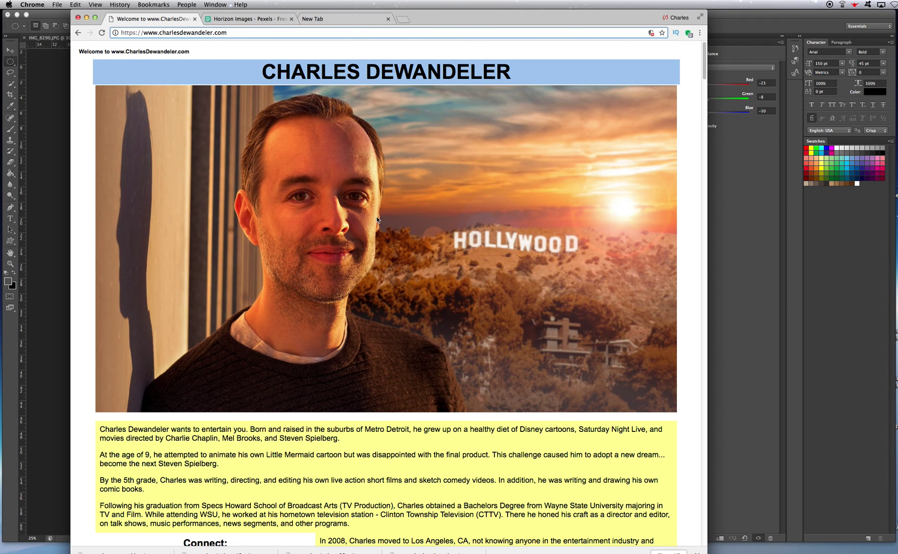
# Move the browser window aside to compare the website's header photo with the edited portrait, and move it back over the document.
pyautogui.scroll(-8, 410, 265)
pyautogui.scroll(8, 421, 273)
pyautogui.moveTo(423, 15); pyautogui.dragTo(817, 60)
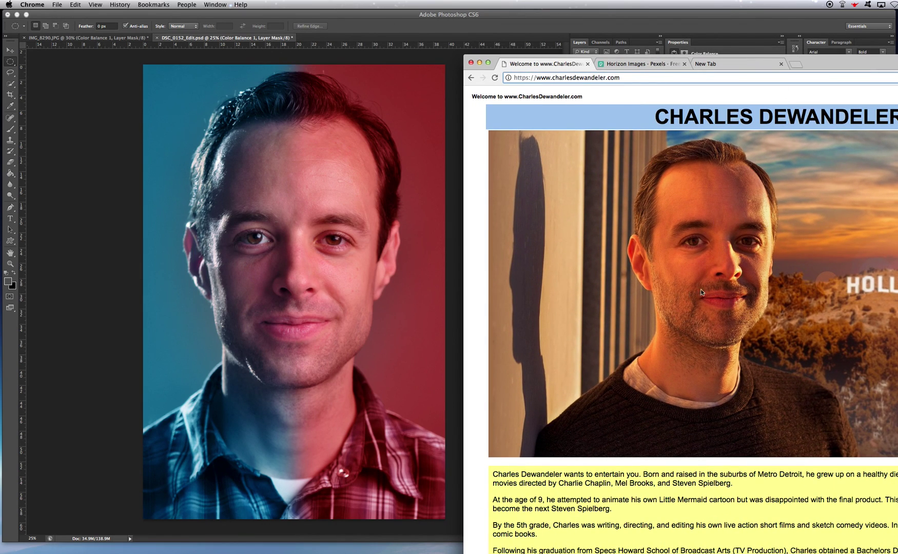
pyautogui.moveTo(840, 63); pyautogui.dragTo(442, 9)
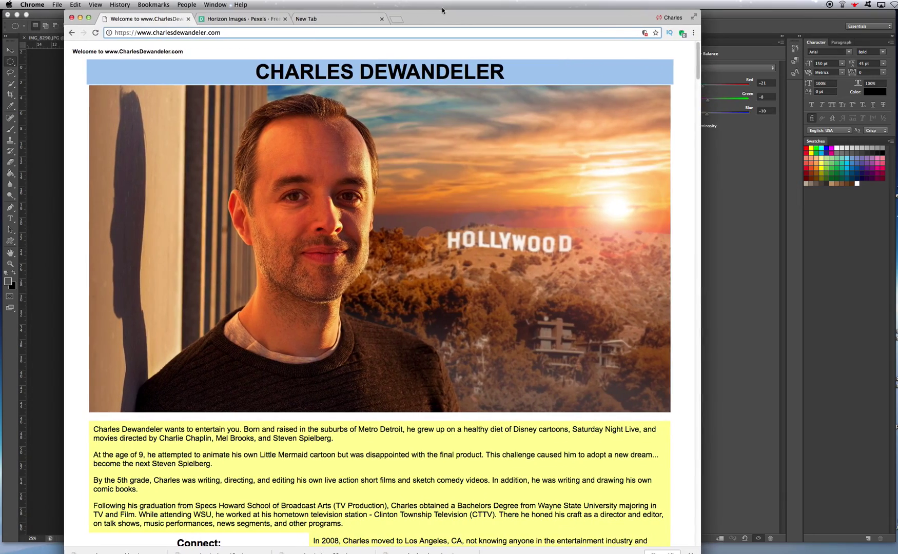
# Examine the book covers, film posters and video thumbnails on the website down to the Parody Movie section, and return to the header photo.
pyautogui.scroll(-10, 504, 201)
pyautogui.scroll(3, 431, 256)
pyautogui.scroll(-8, 441, 259)
pyautogui.scroll(-15, 452, 263)
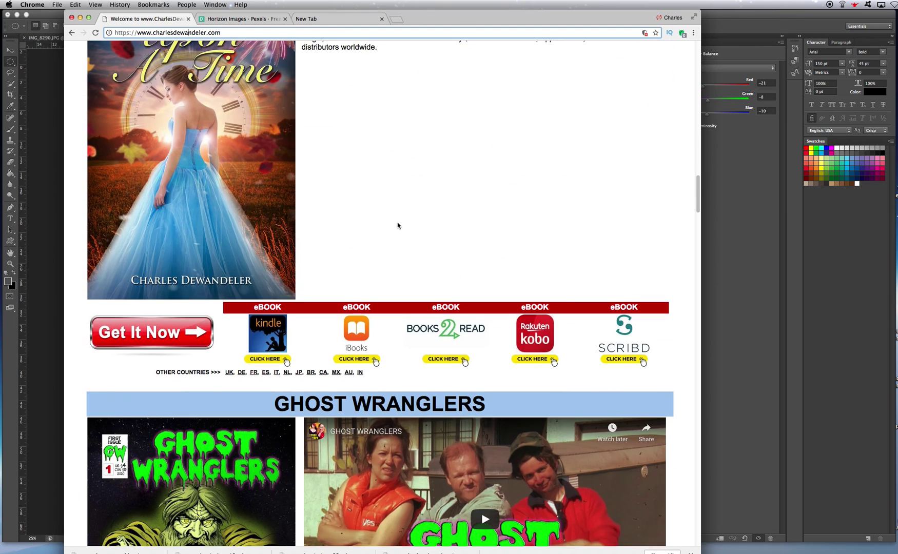
pyautogui.scroll(-2, 397, 224)
pyautogui.scroll(-10, 253, 261)
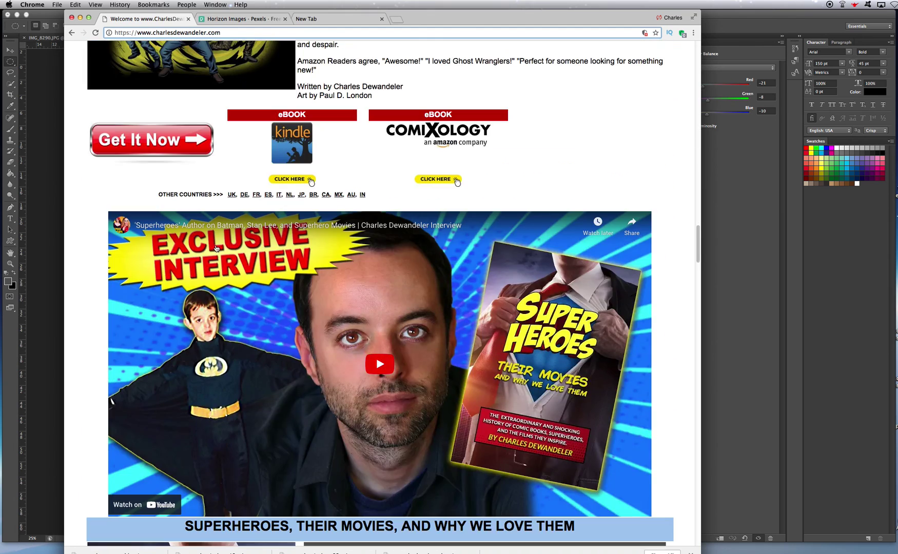
pyautogui.scroll(-5, 342, 251)
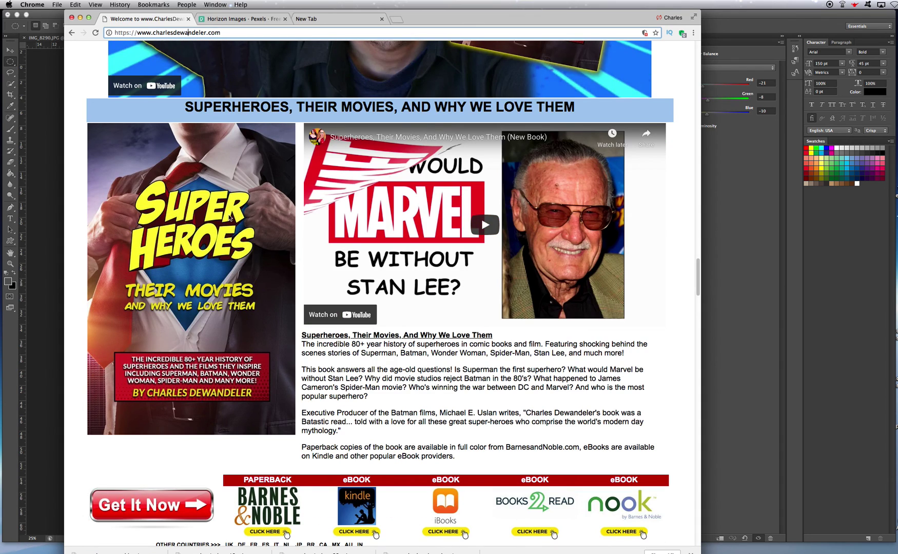
pyautogui.scroll(-5, 299, 276)
pyautogui.scroll(-14, 299, 277)
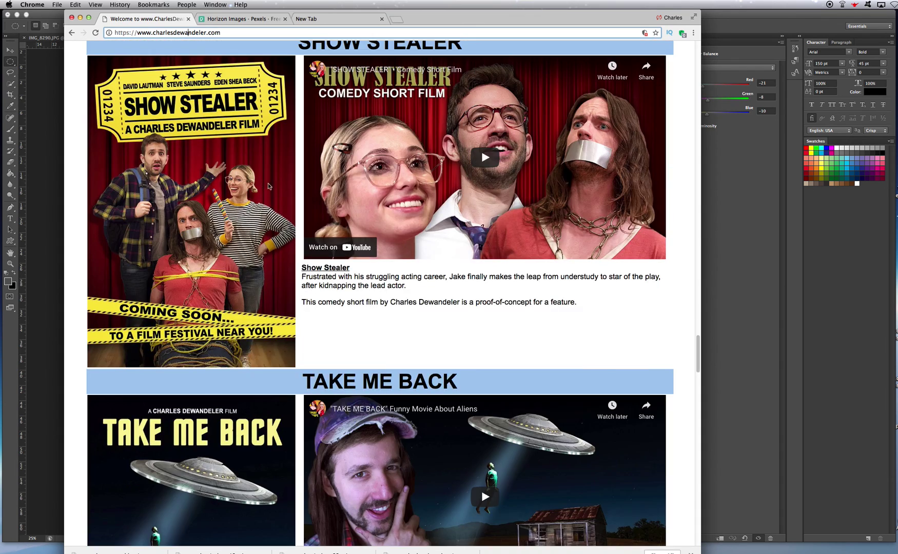
pyautogui.scroll(-11, 379, 140)
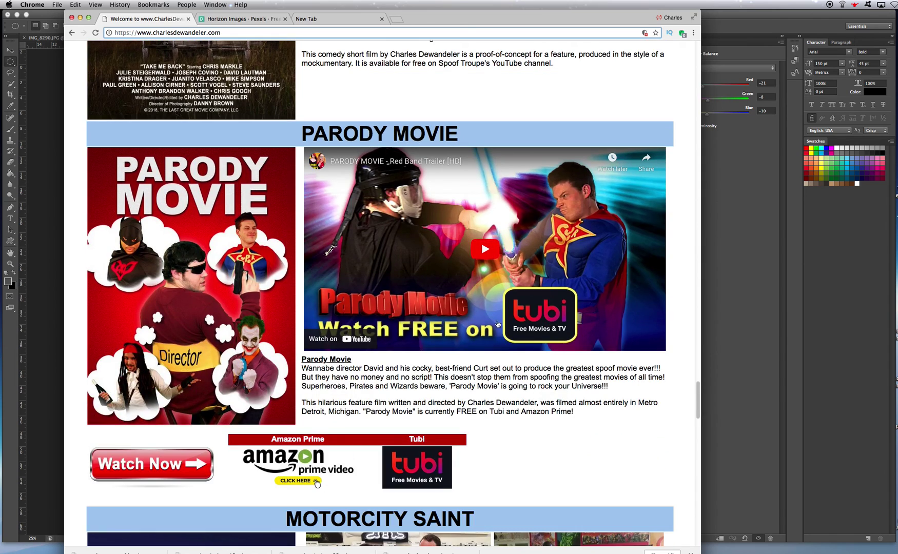
pyautogui.scroll(16, 455, 266)
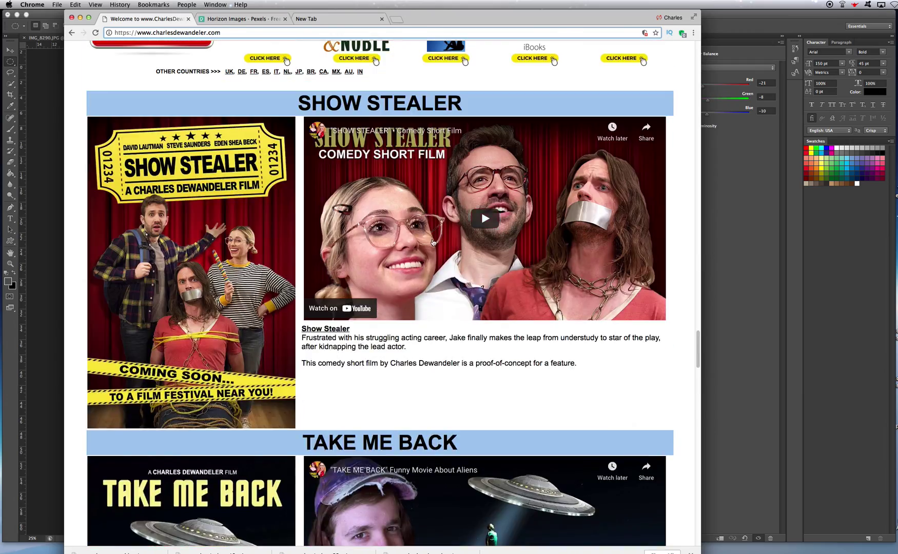
pyautogui.scroll(20, 440, 262)
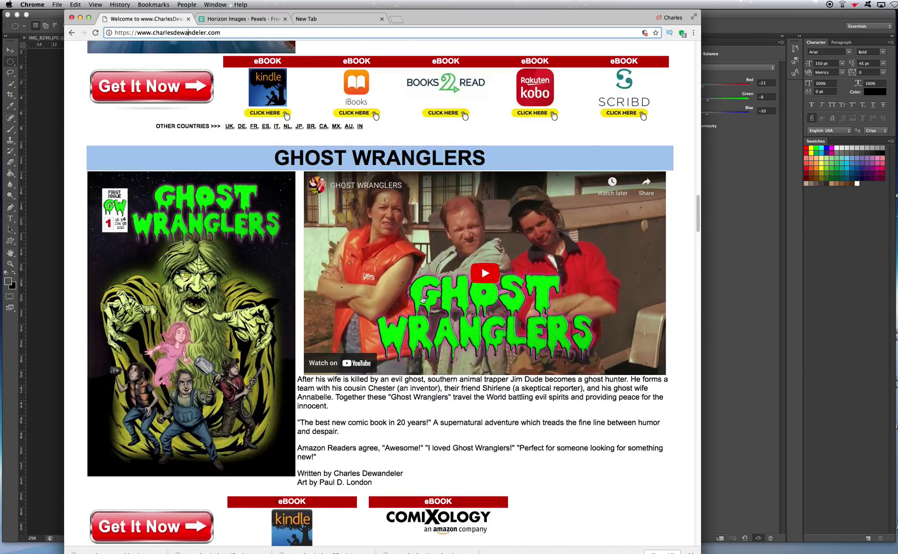
pyautogui.scroll(20, 352, 199)
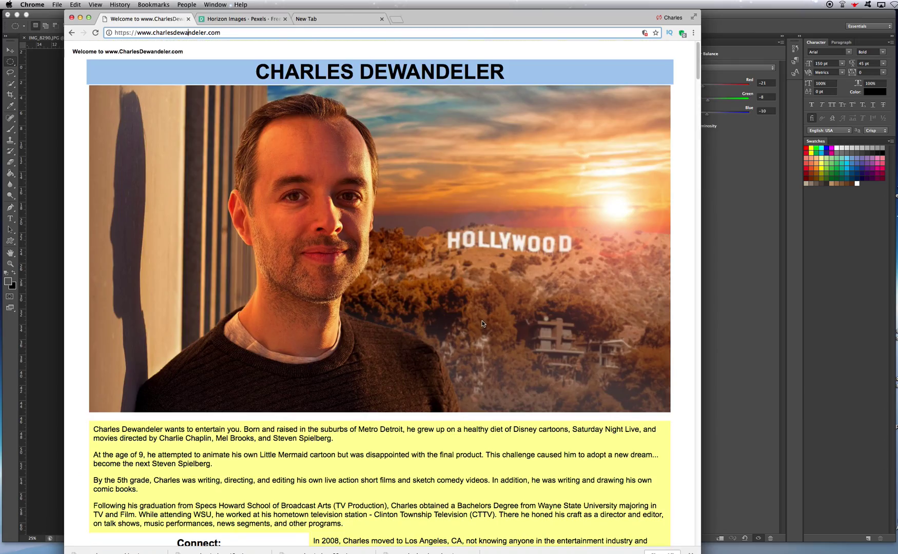